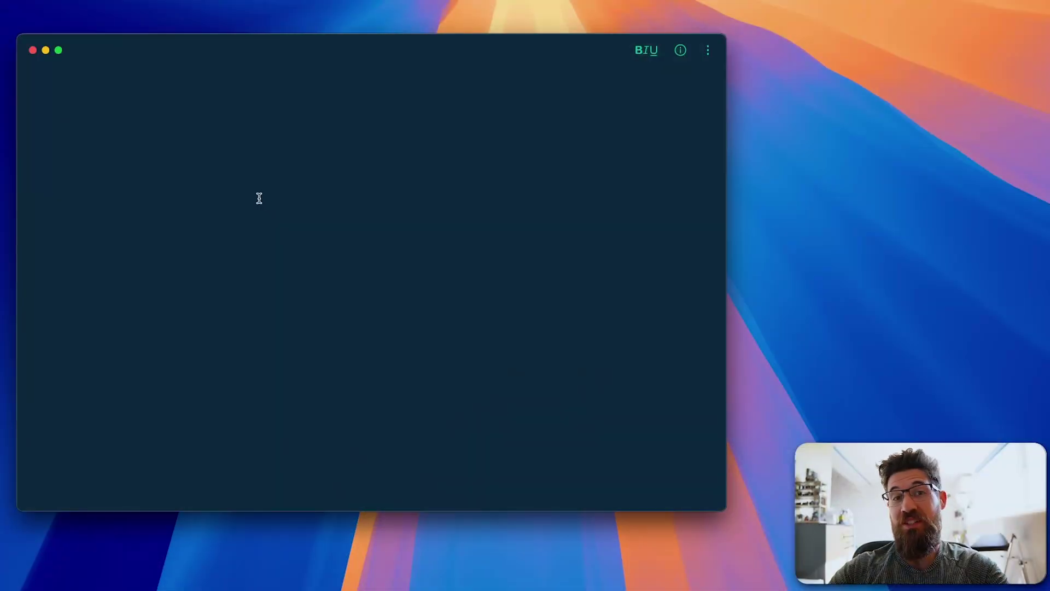
# Step: Paste the Empathize–Define–Ideate–Prototype–Test hexagon image into the empty note
pyautogui.press('super+v')
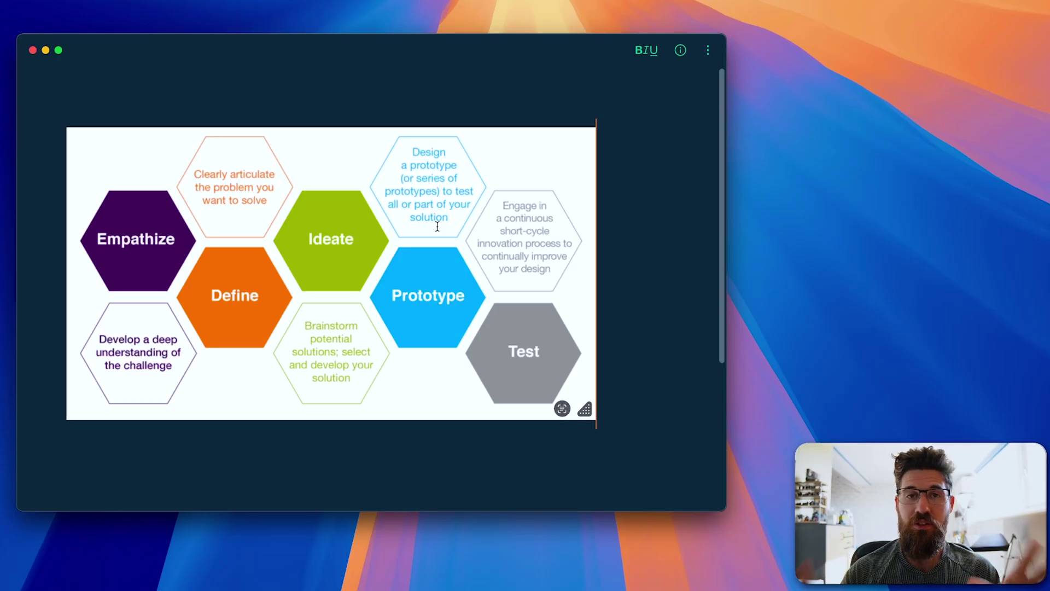
pyautogui.press('super+Tab')
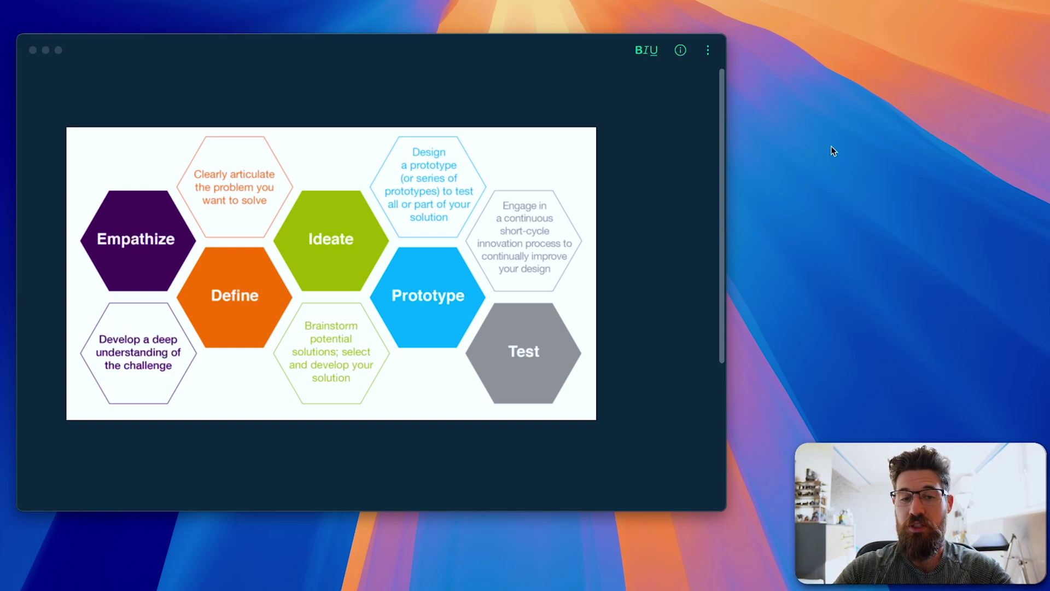
# Step: Refocus the Bear note to add the IDEO Rules of Brainstorming image
pyautogui.click(621, 313)
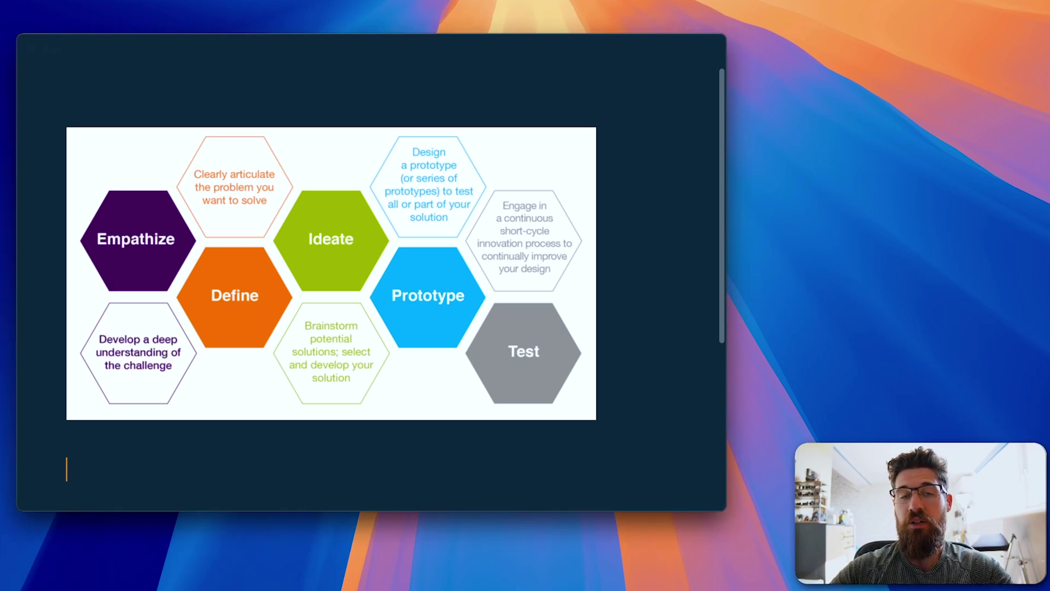
pyautogui.scroll(-10, 533, 229)
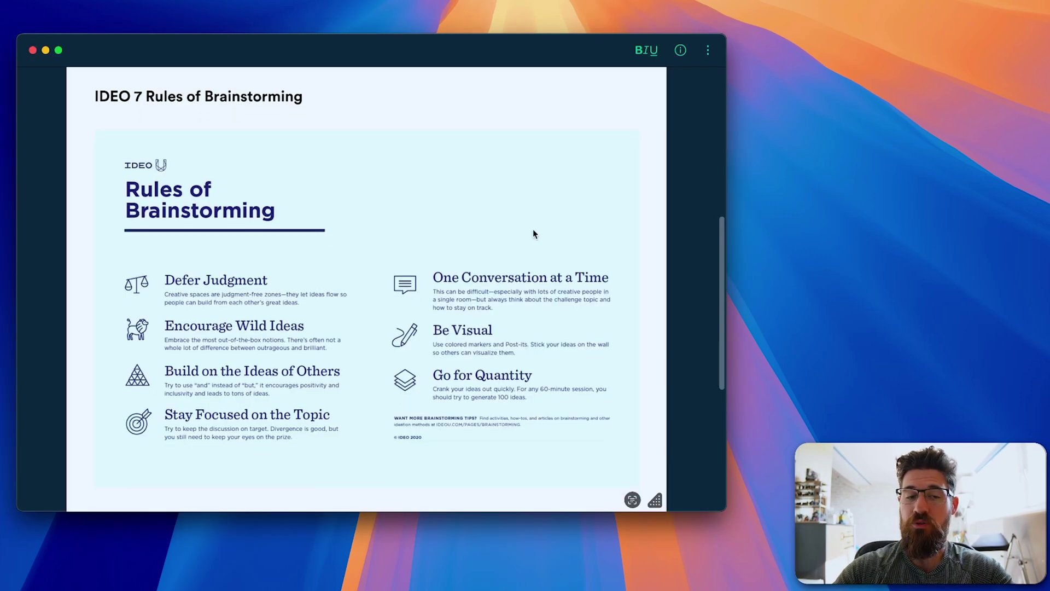
pyautogui.scroll(-2, 533, 229)
pyautogui.scroll(1, 532, 229)
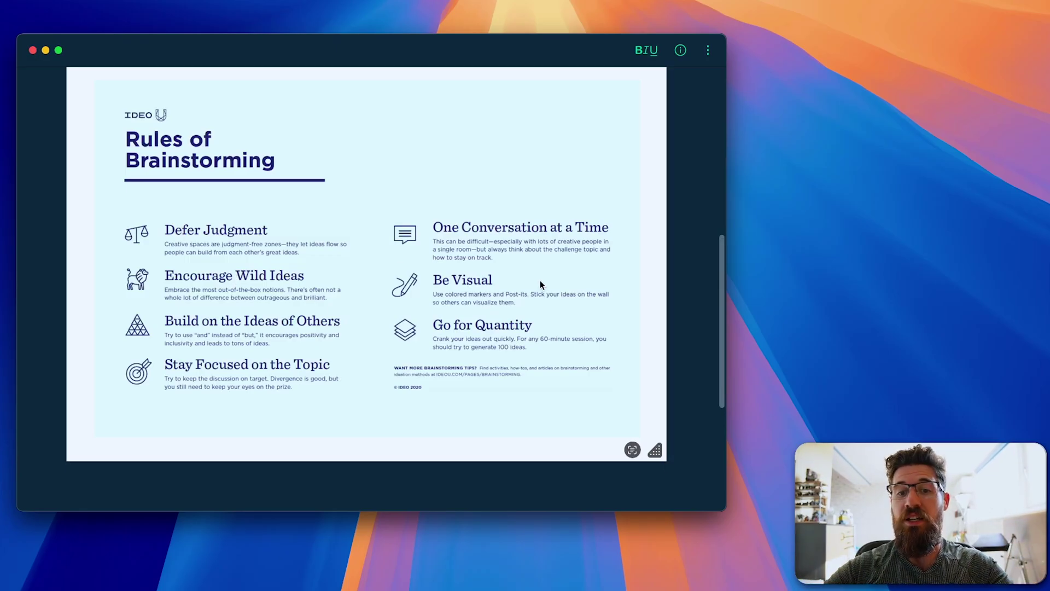
pyautogui.scroll(-5, 686, 356)
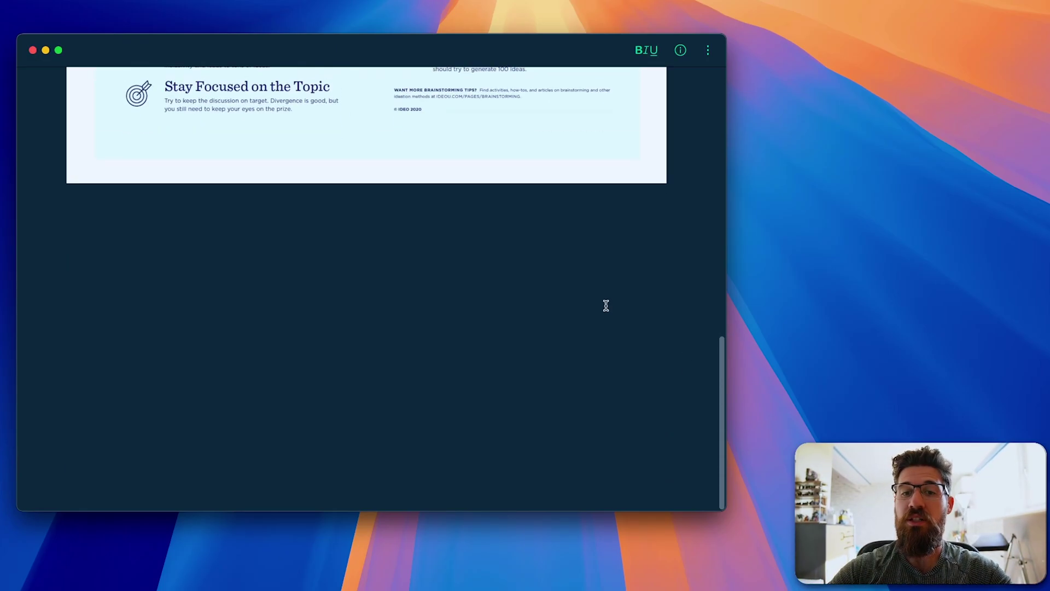
# Step: Write 'Convergent & Divergent thinking', then list Sticky notes, thick pen, Vertical walls or surfaces
pyautogui.press('Return')
pyautogui.press('Return')
pyautogui.write('Co')
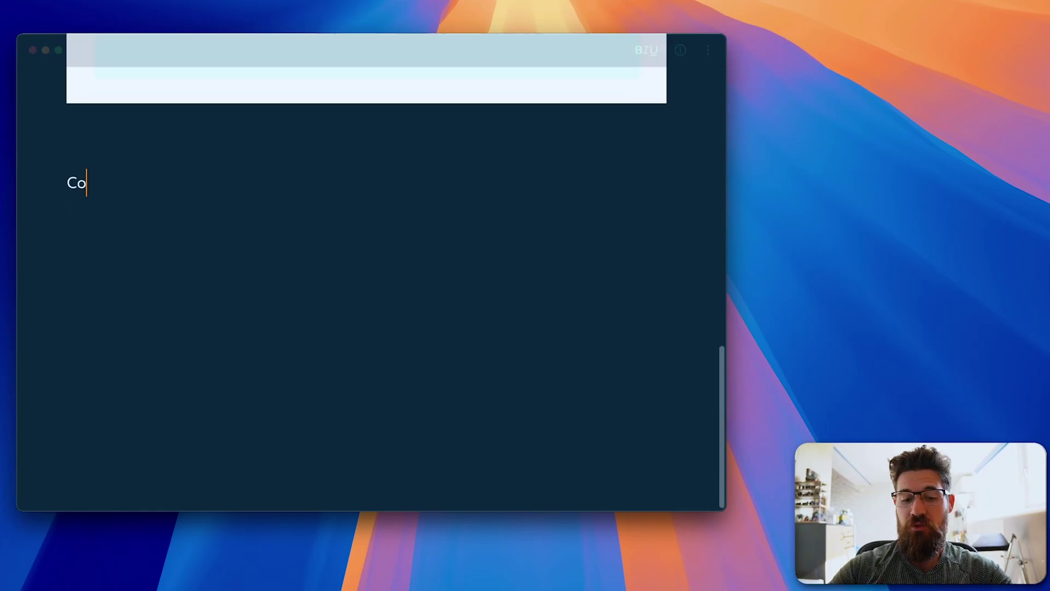
pyautogui.write('nvergent Diverg')
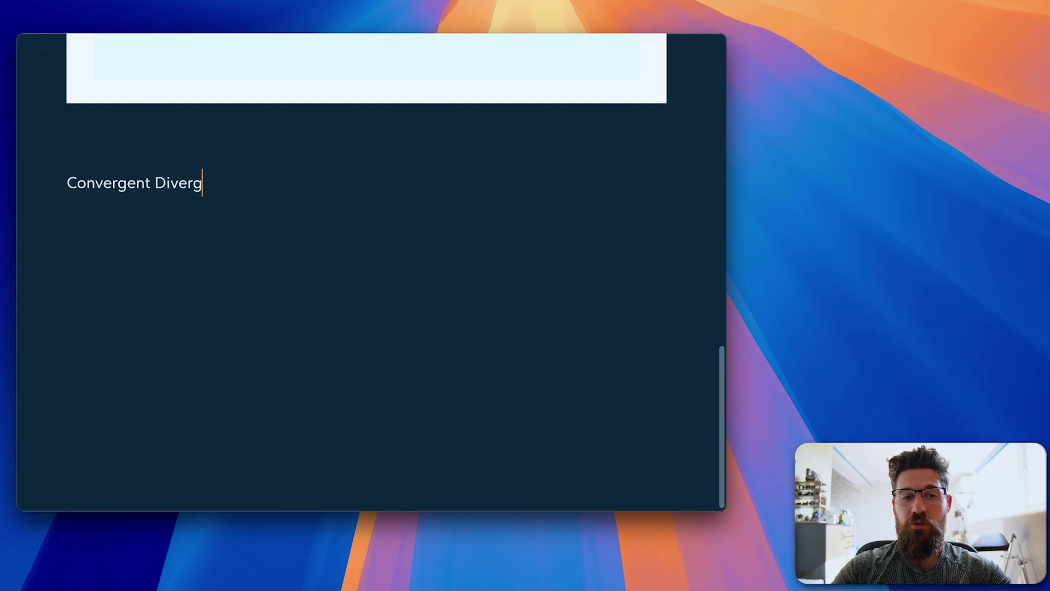
pyautogui.write('ing')
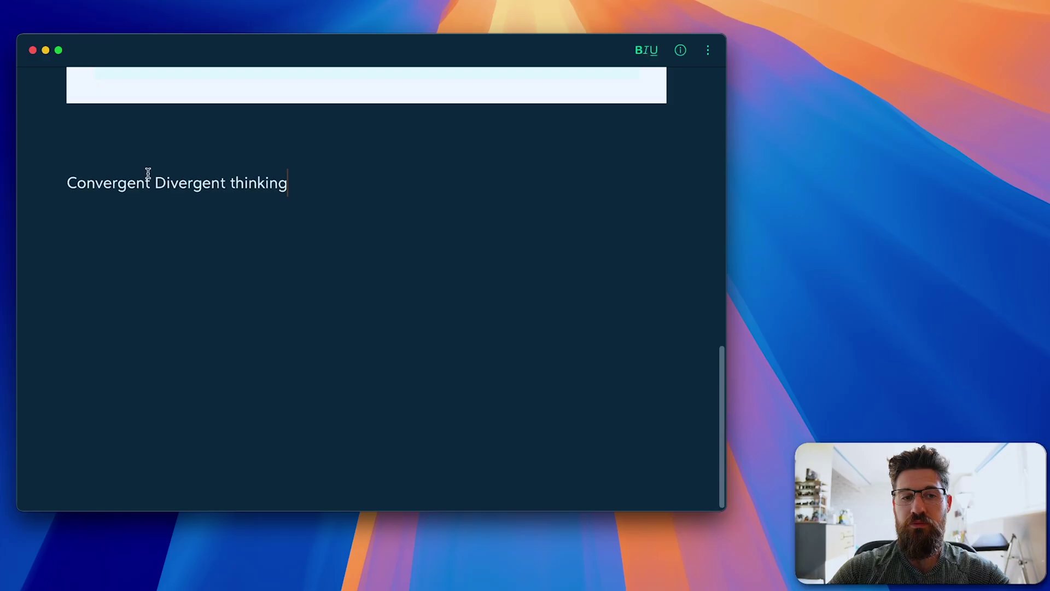
pyautogui.click(152, 182)
pyautogui.write('&')
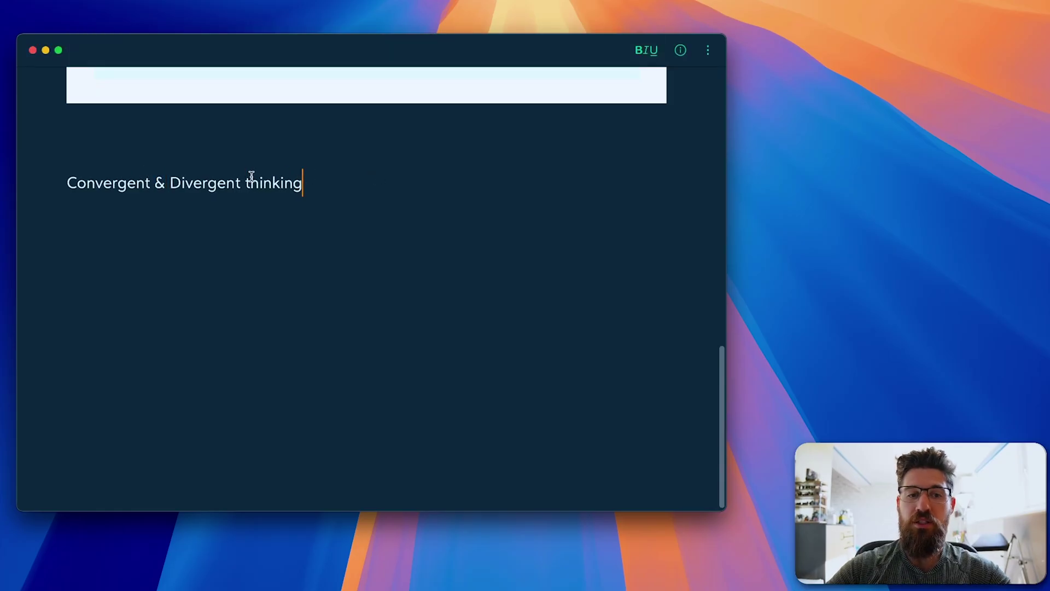
pyautogui.doubleClick(238, 179)
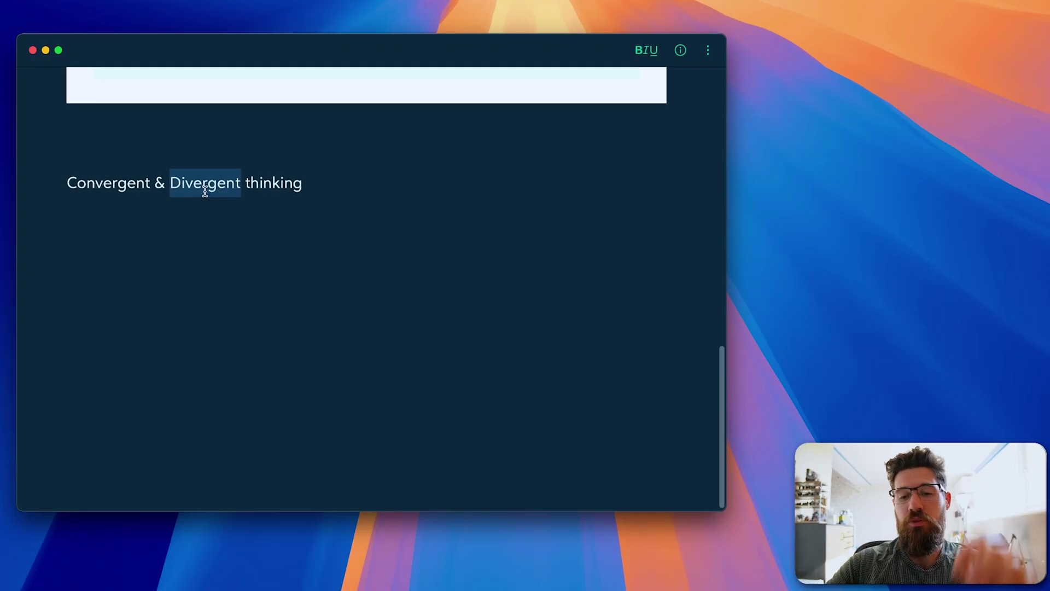
pyautogui.press('Right')
pyautogui.click(330, 176)
pyautogui.press('Return')
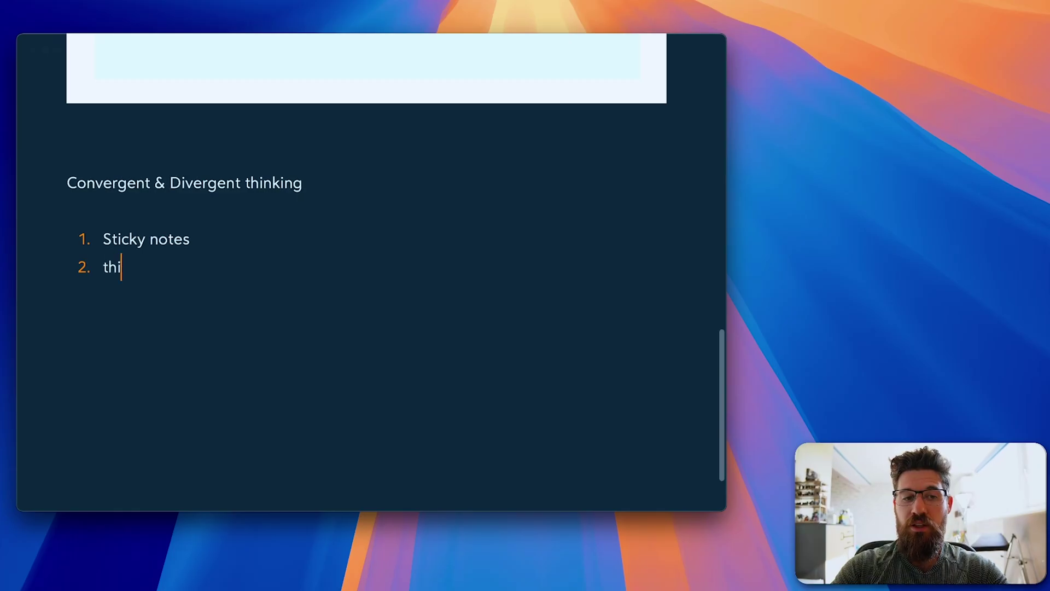
pyautogui.write('ck pen')
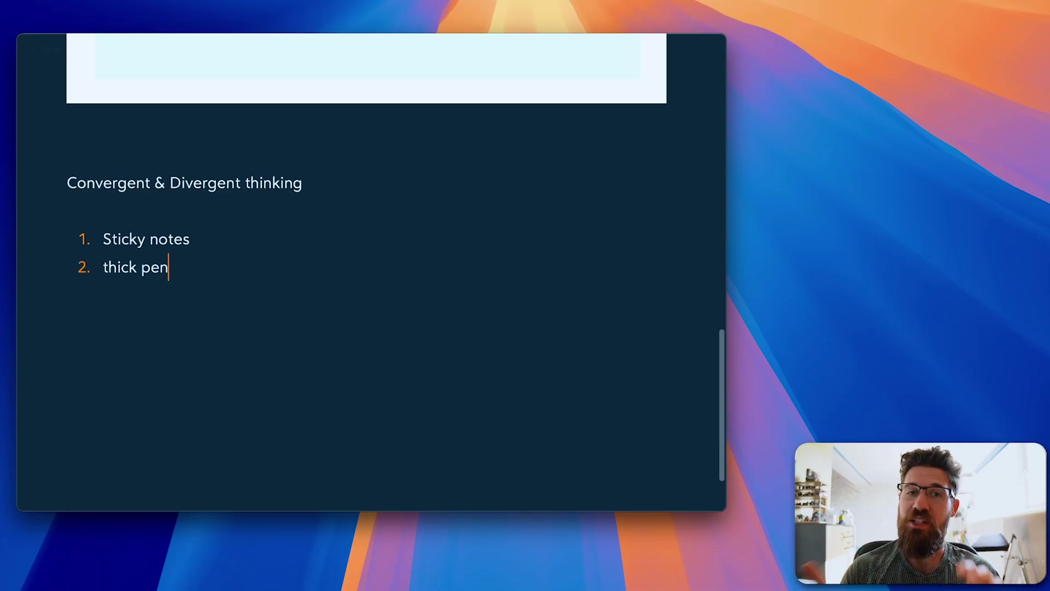
pyautogui.press('Return')
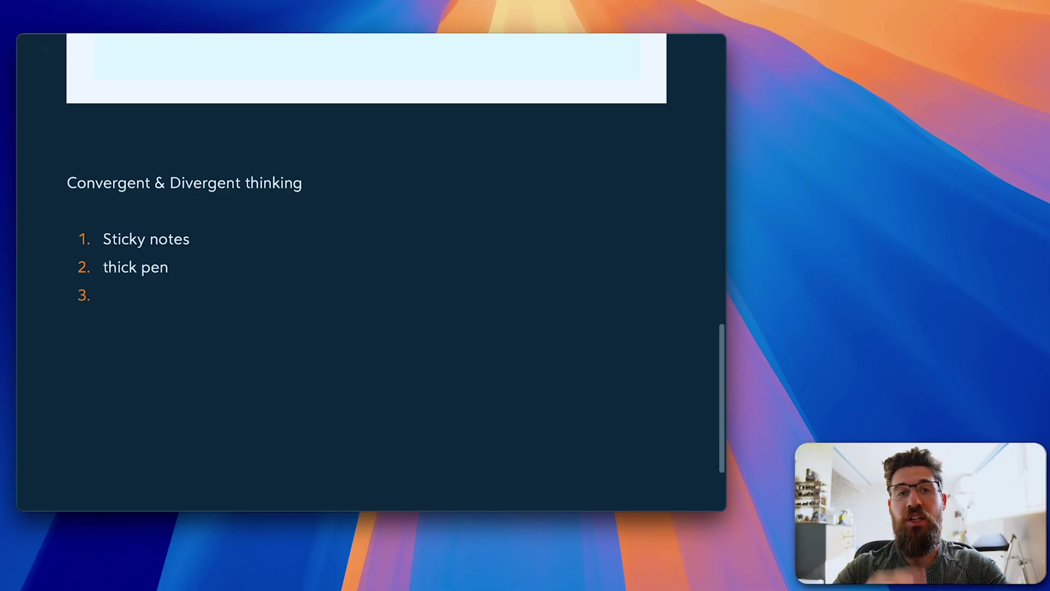
pyautogui.write('Ver')
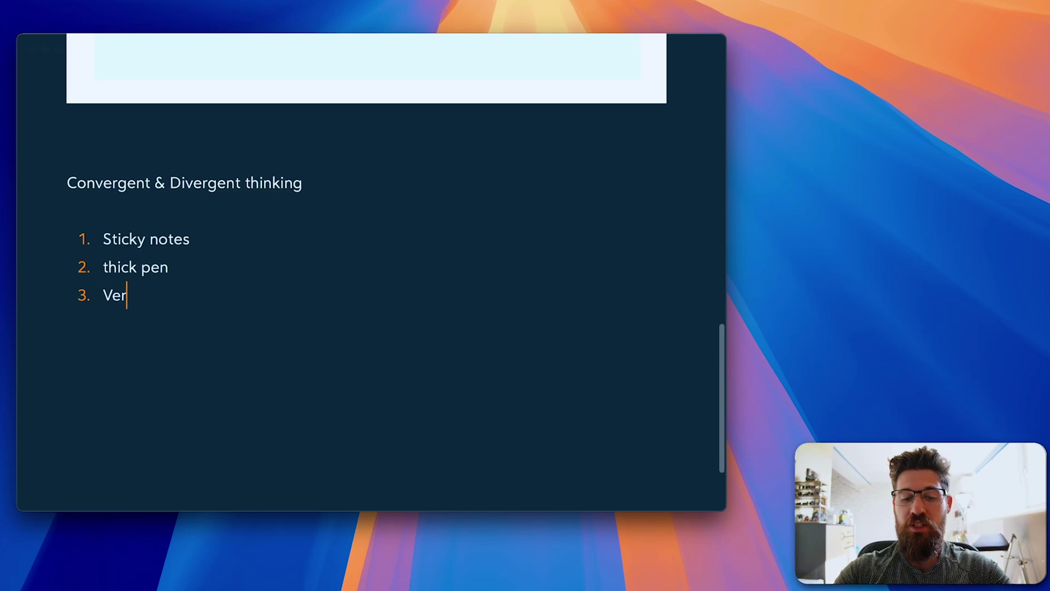
pyautogui.write('tical walls or su')
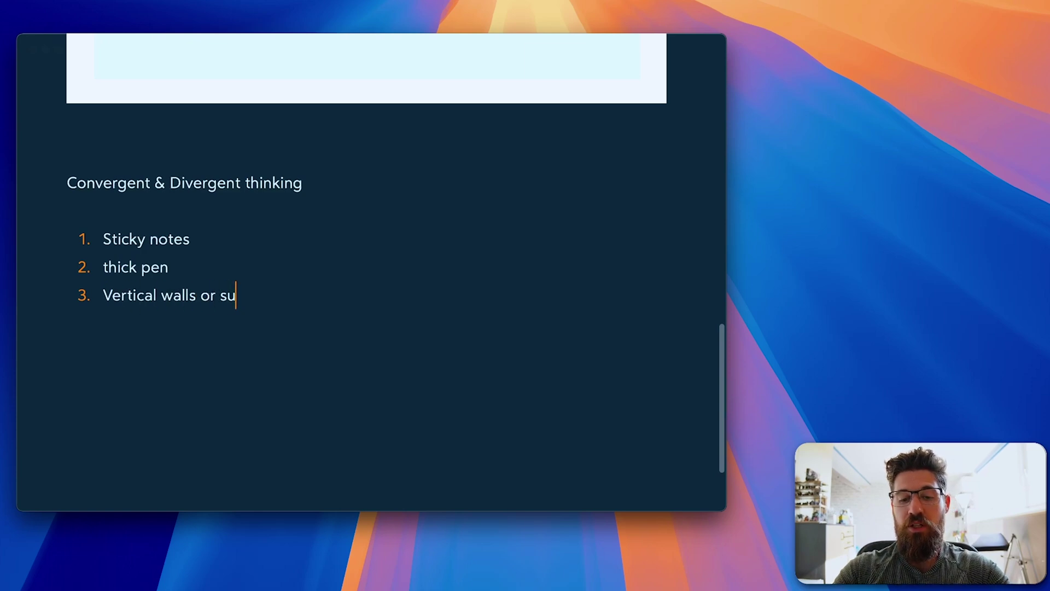
pyautogui.write('rfaces')
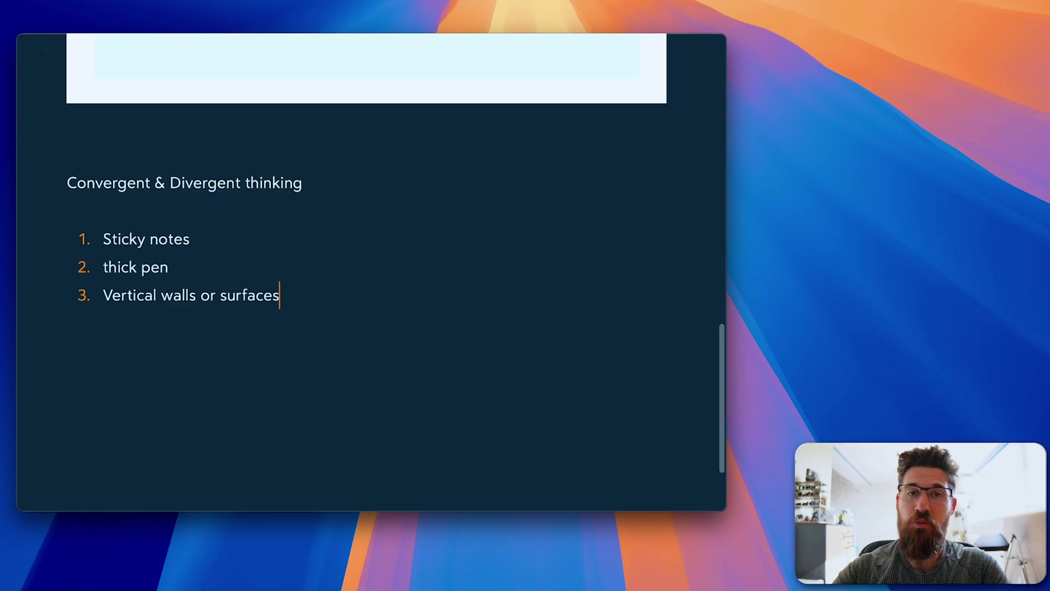
# Step: Start a numbered '9 For 9 method' list with its first step and a nested sub-list
pyautogui.press('Return')
pyautogui.press('Return')
pyautogui.press('Return')
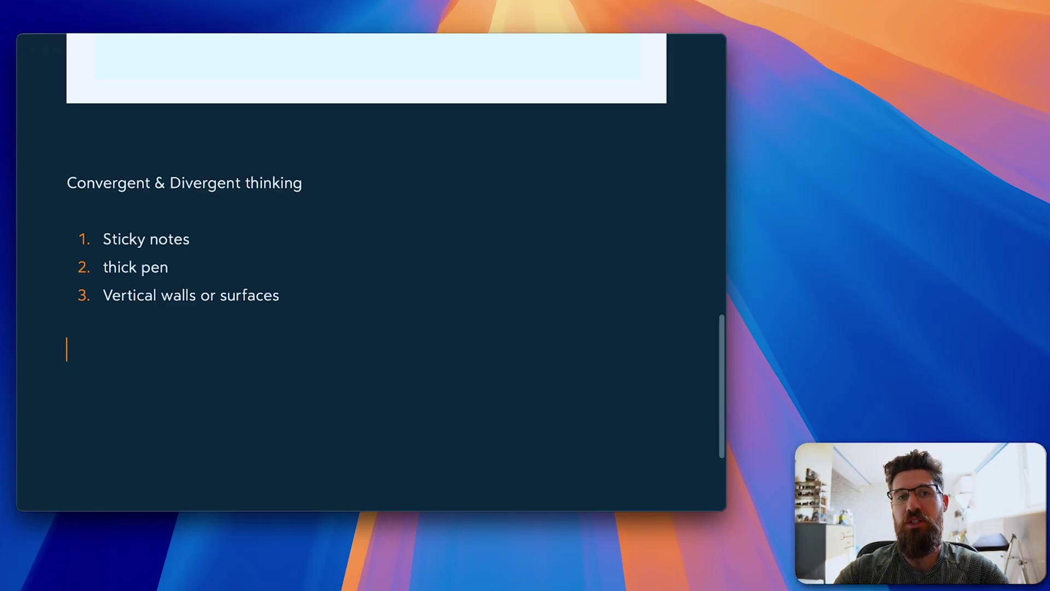
pyautogui.write('(')
pyautogui.press('BackSpace')
pyautogui.write('9')
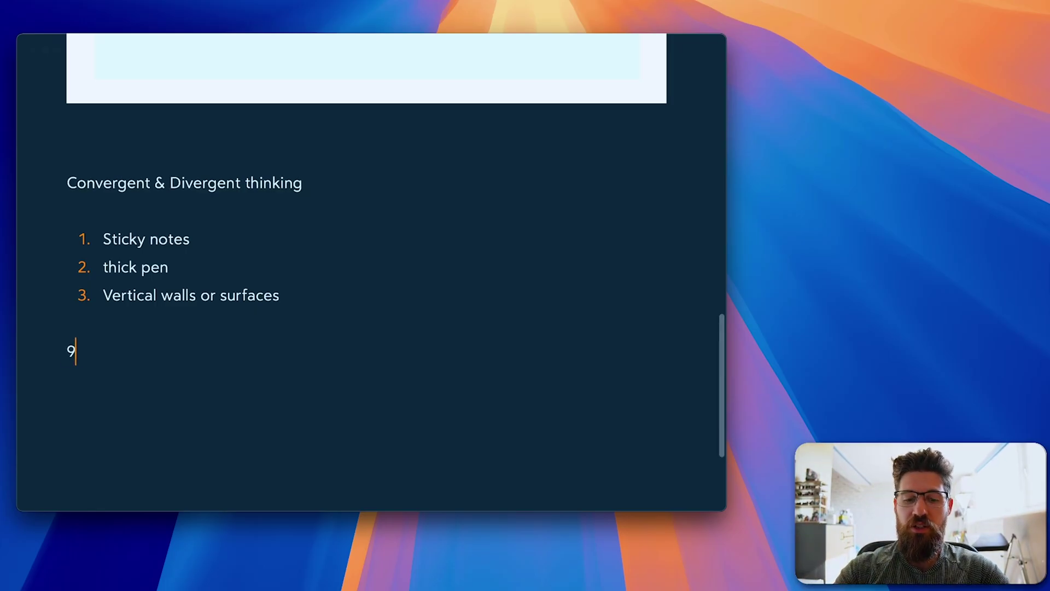
pyautogui.write(' For 9 meth')
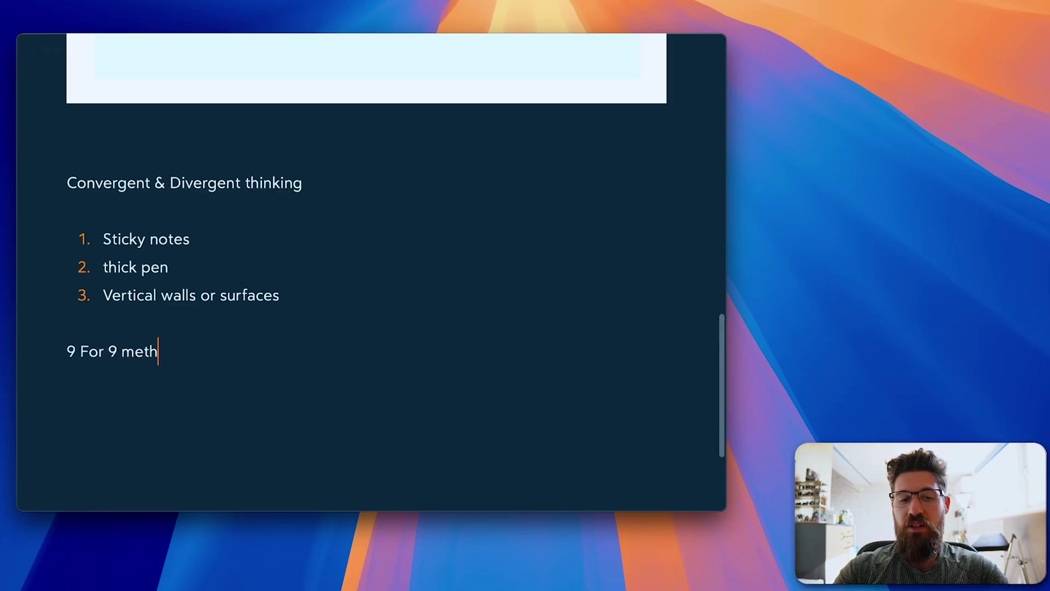
pyautogui.write('od')
pyautogui.press('Return')
pyautogui.write('-')
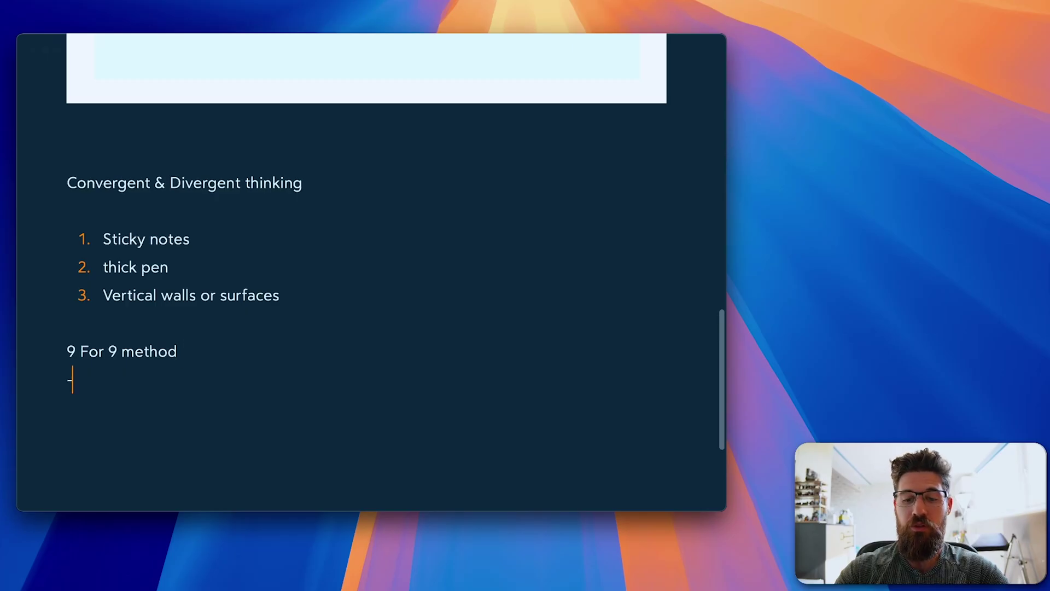
pyautogui.press('BackSpace')
pyautogui.write('1. ')
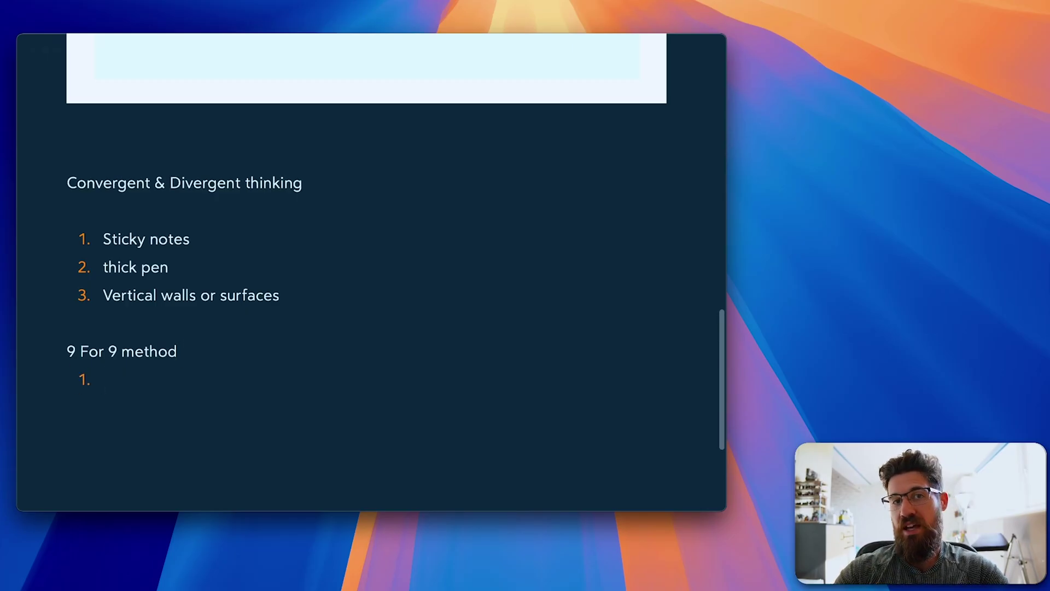
pyautogui.write('Bre')
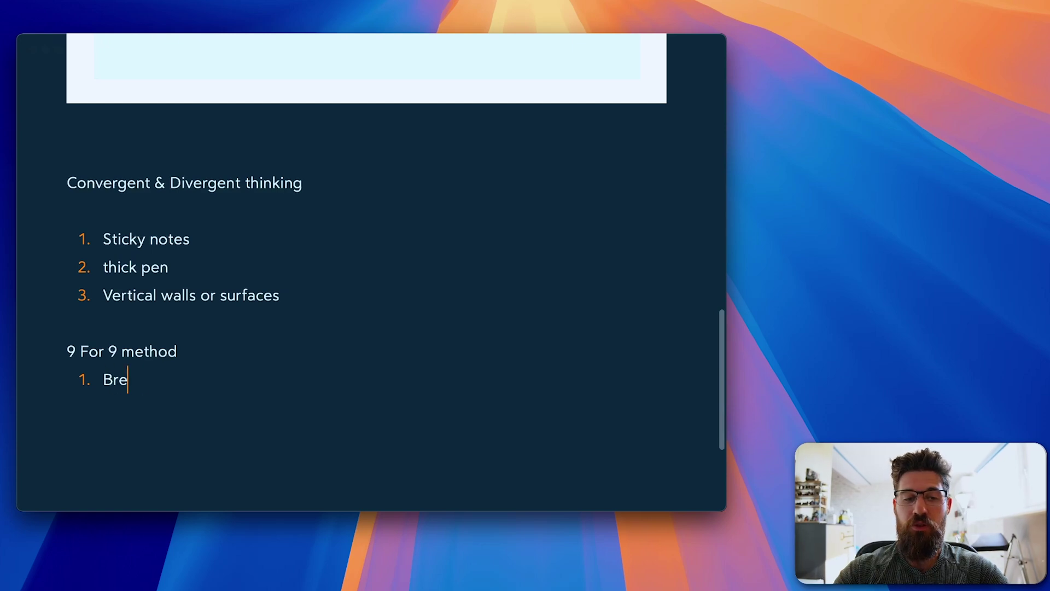
pyautogui.write('ak ideation int')
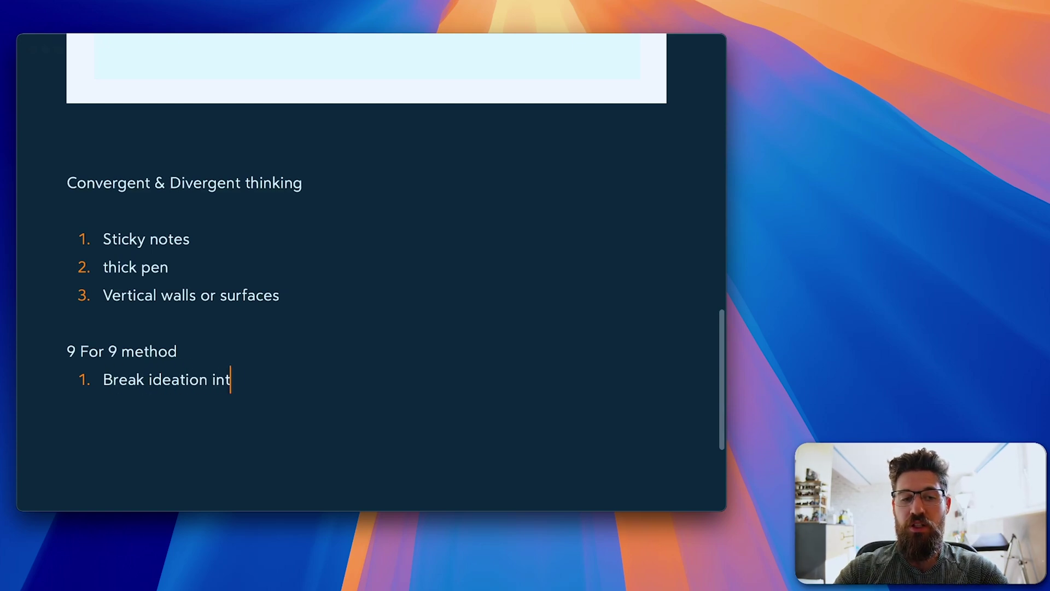
pyautogui.write('o discrete')
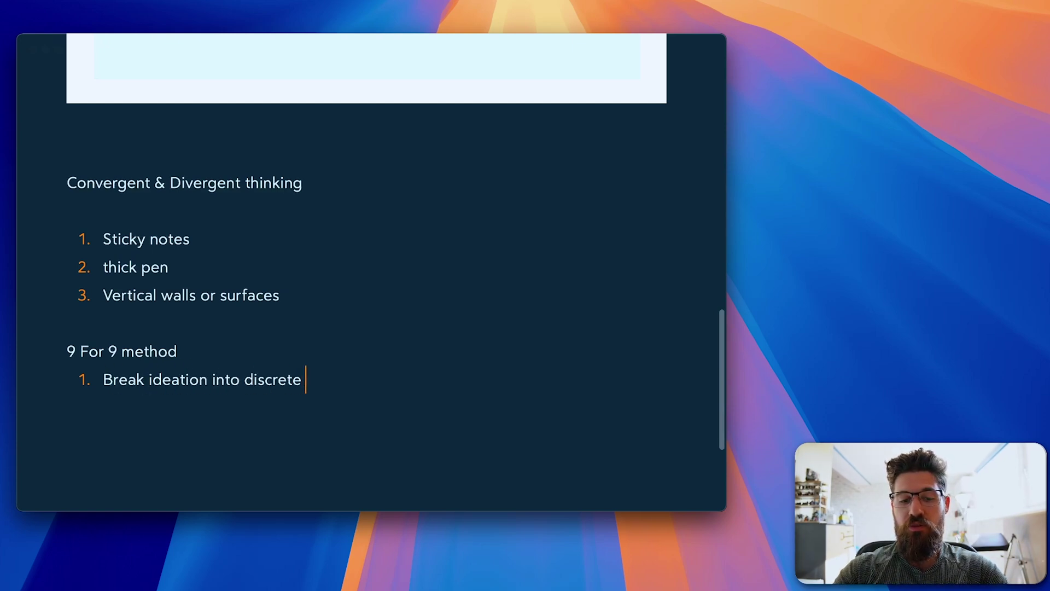
pyautogui.write(' categories')
pyautogui.press('Return')
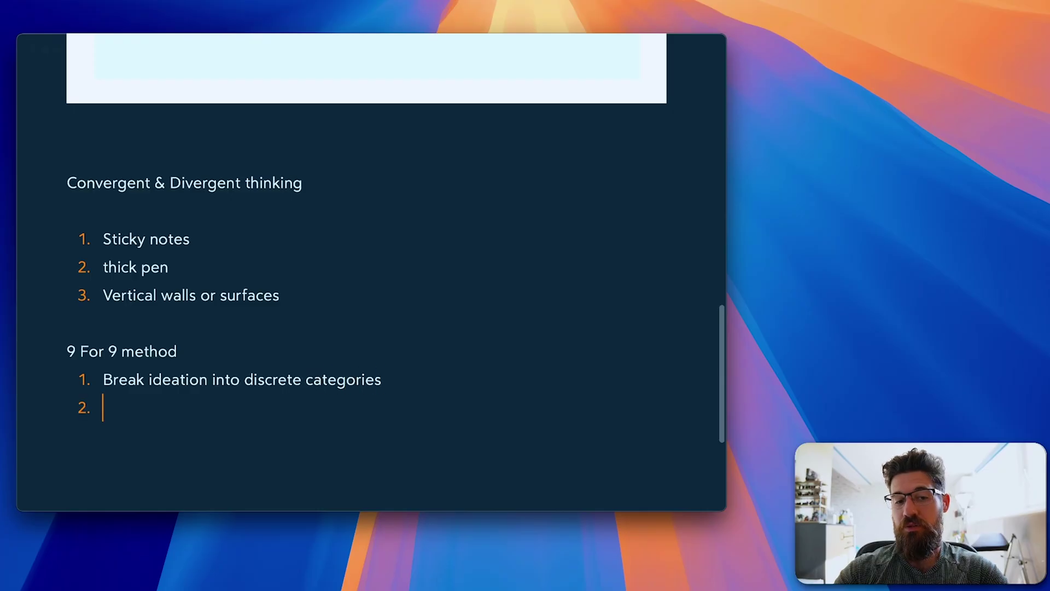
pyautogui.press('Tab')
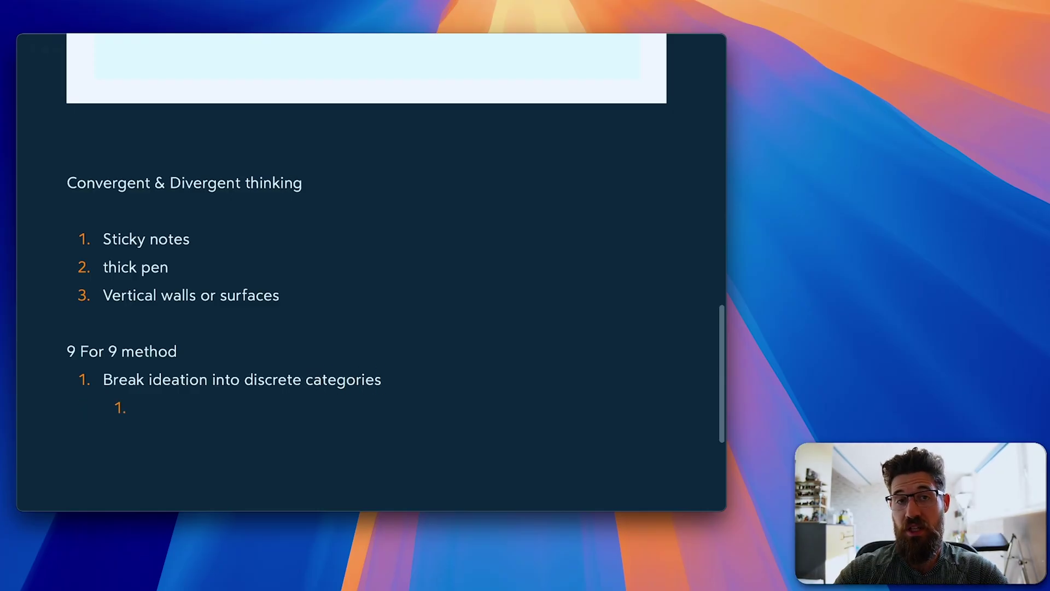
pyautogui.write('Shoote')
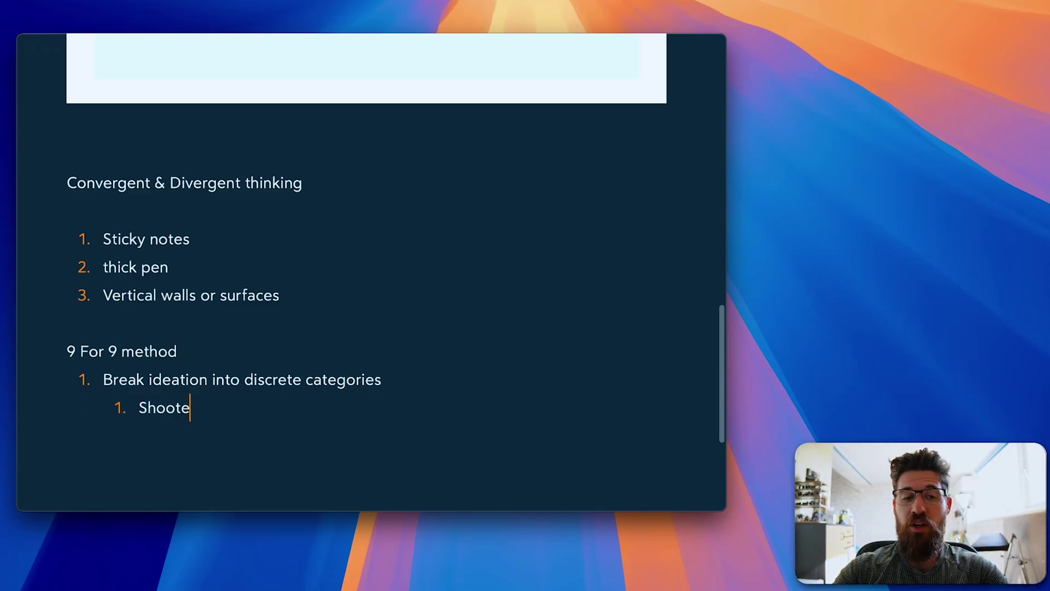
pyautogui.write('r')
# Step: List Shooter, Intake, indexer, drive train, Lifting, Strategy, then begin top-level step 2
pyautogui.press('Return')
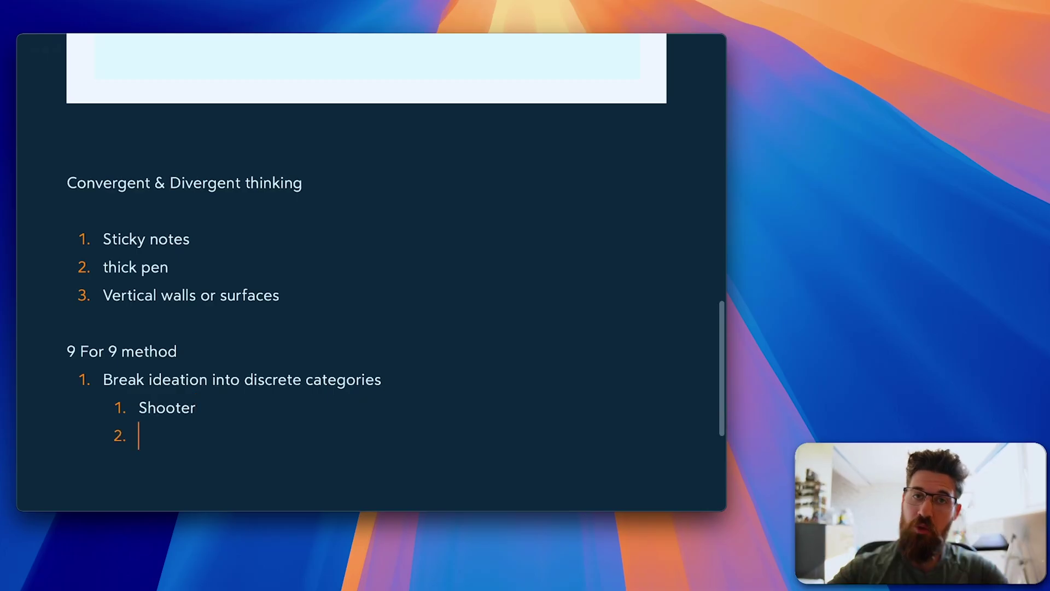
pyautogui.write('Inta')
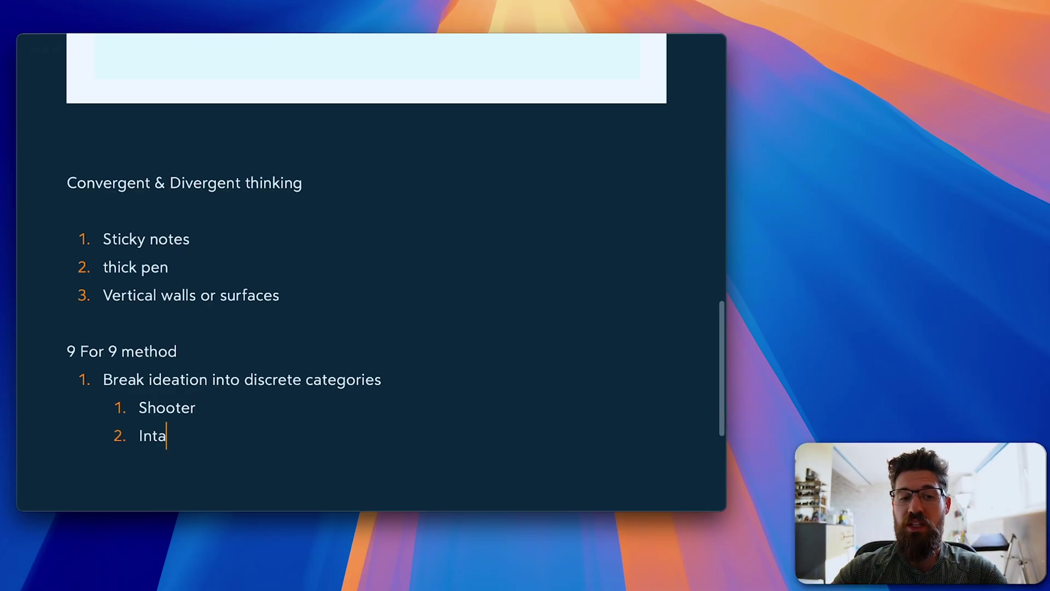
pyautogui.write('ke')
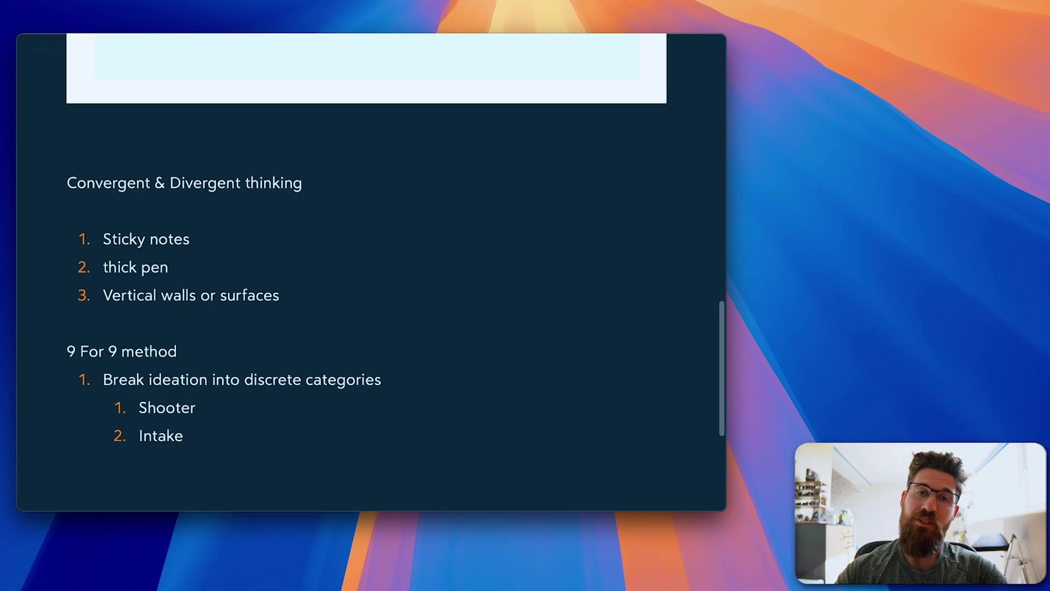
pyautogui.write(' (human O')
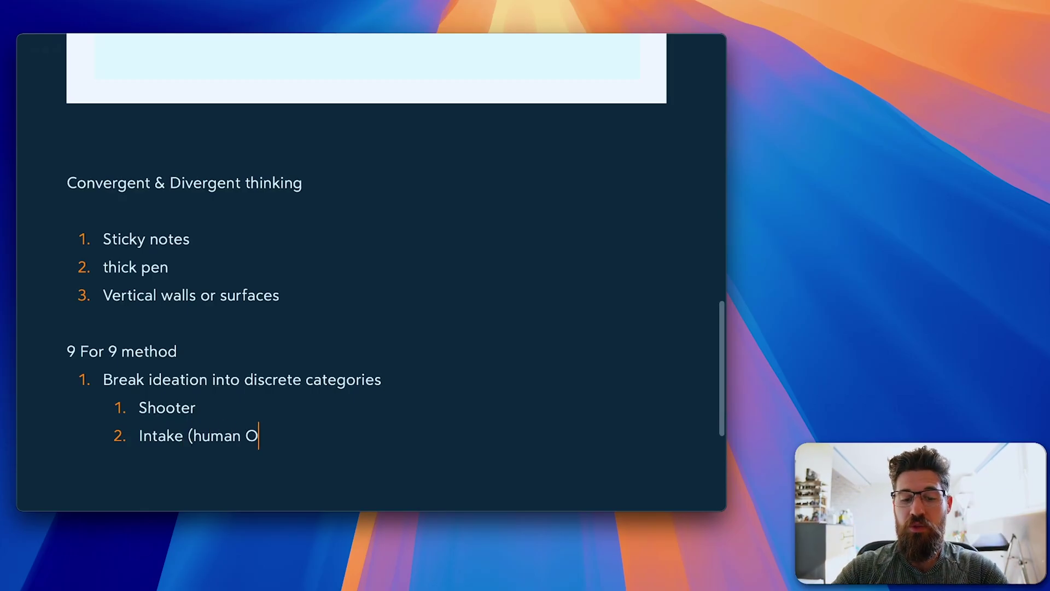
pyautogui.write('R robot)')
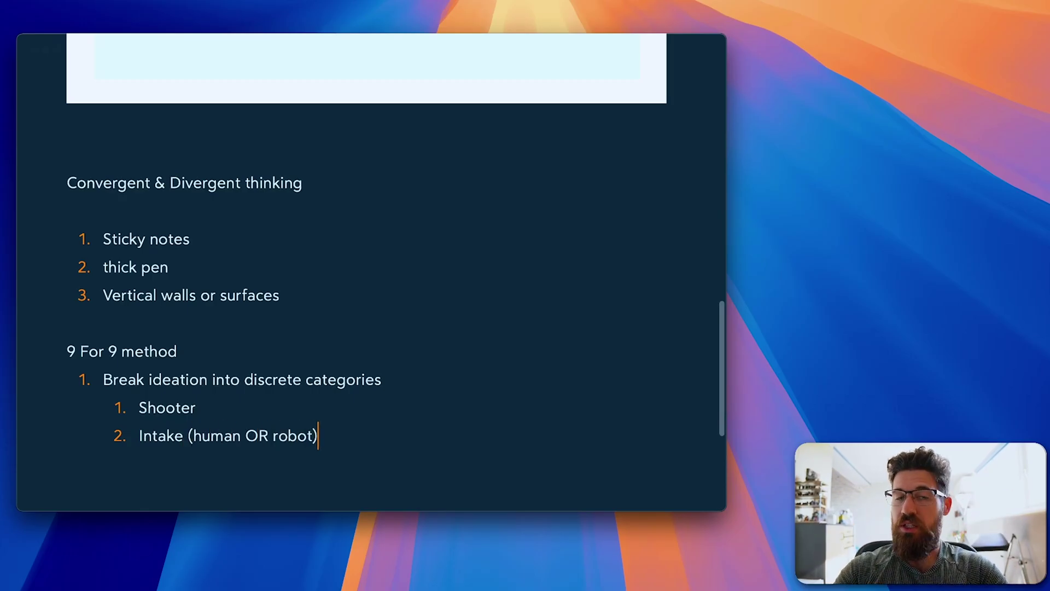
pyautogui.press('Return')
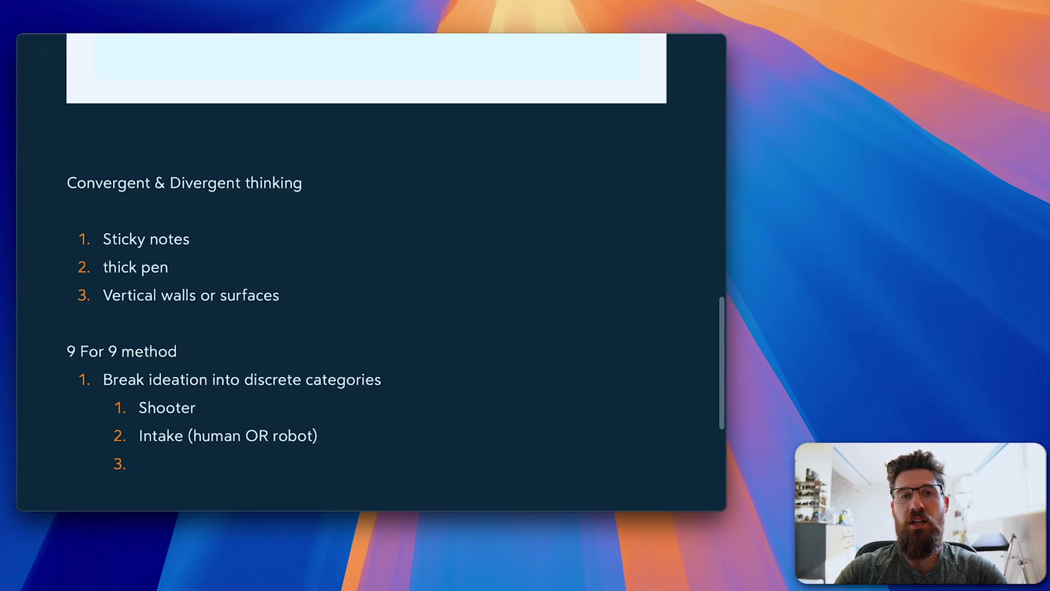
pyautogui.write('indexer')
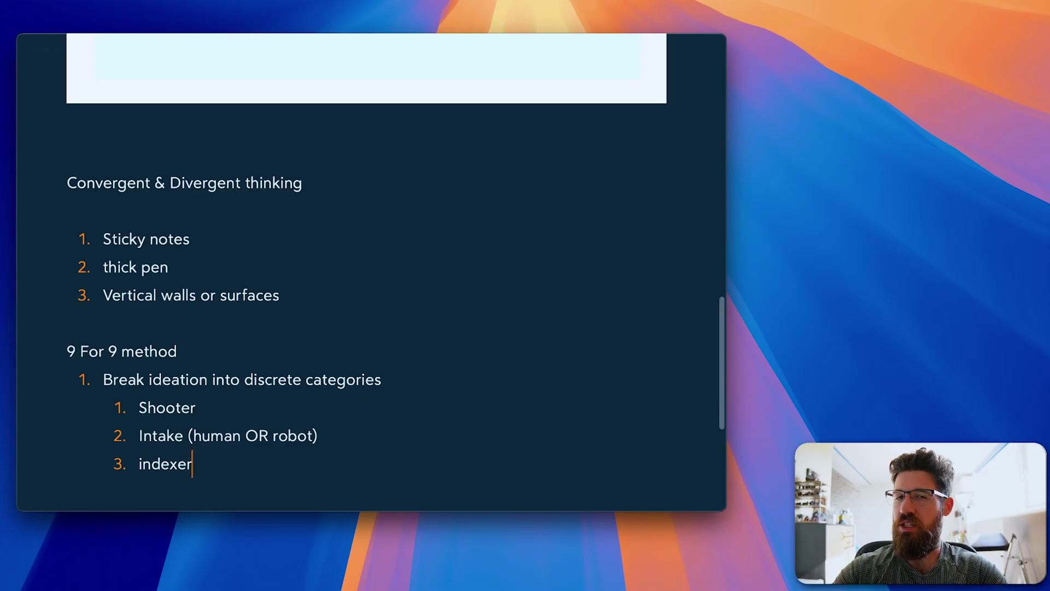
pyautogui.press('Return')
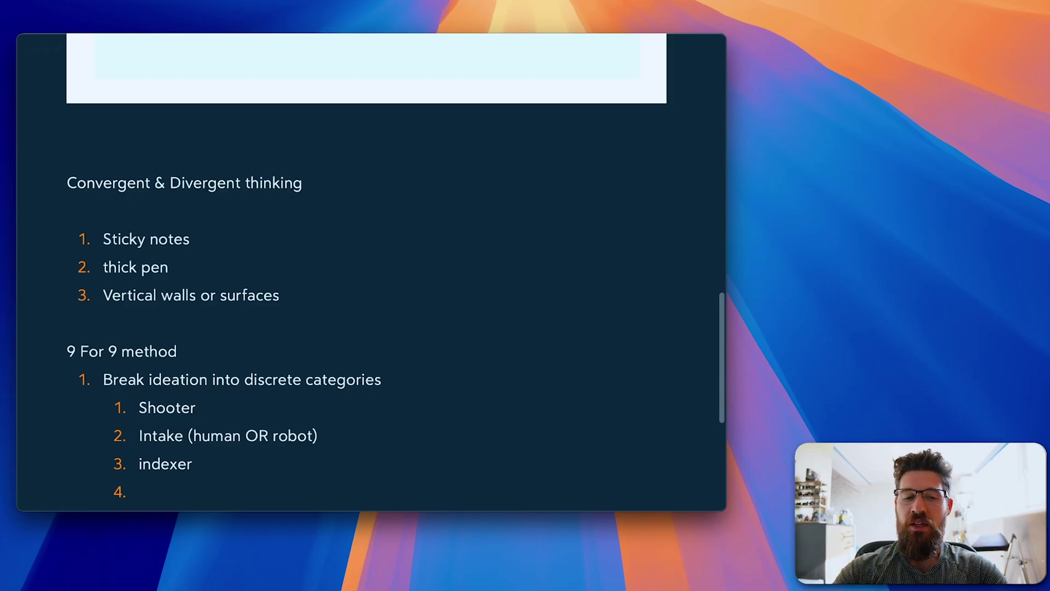
pyautogui.write('drive train')
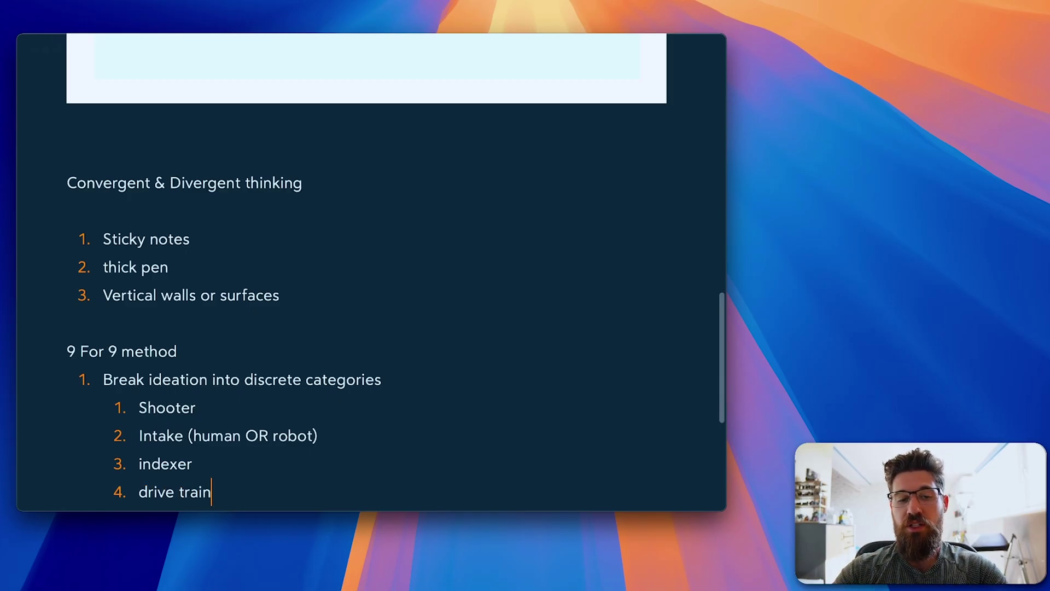
pyautogui.press('Return')
pyautogui.scroll(-5, 146, 218)
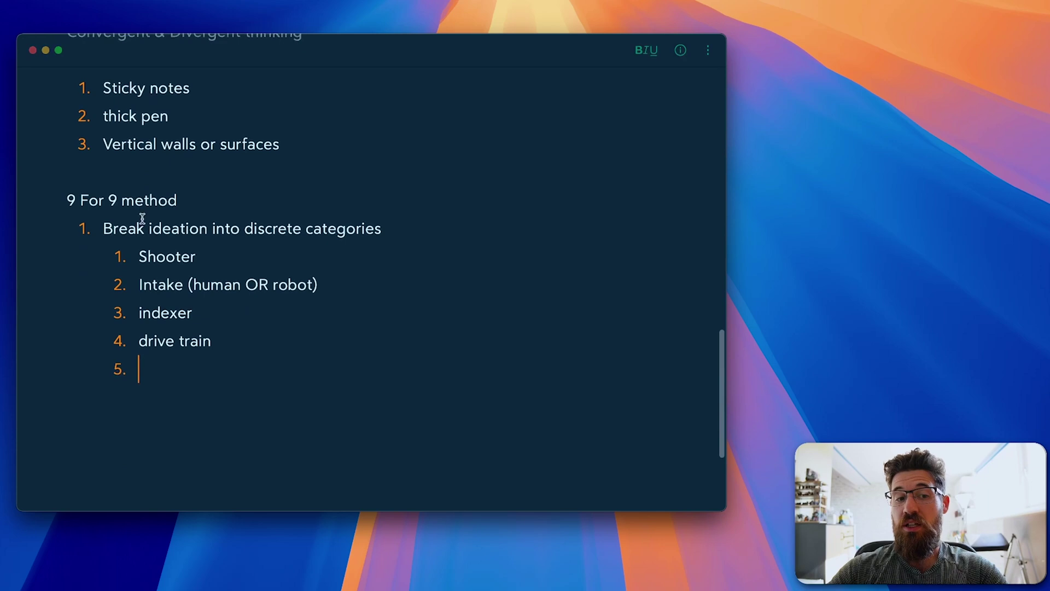
pyautogui.scroll(-1, 228, 319)
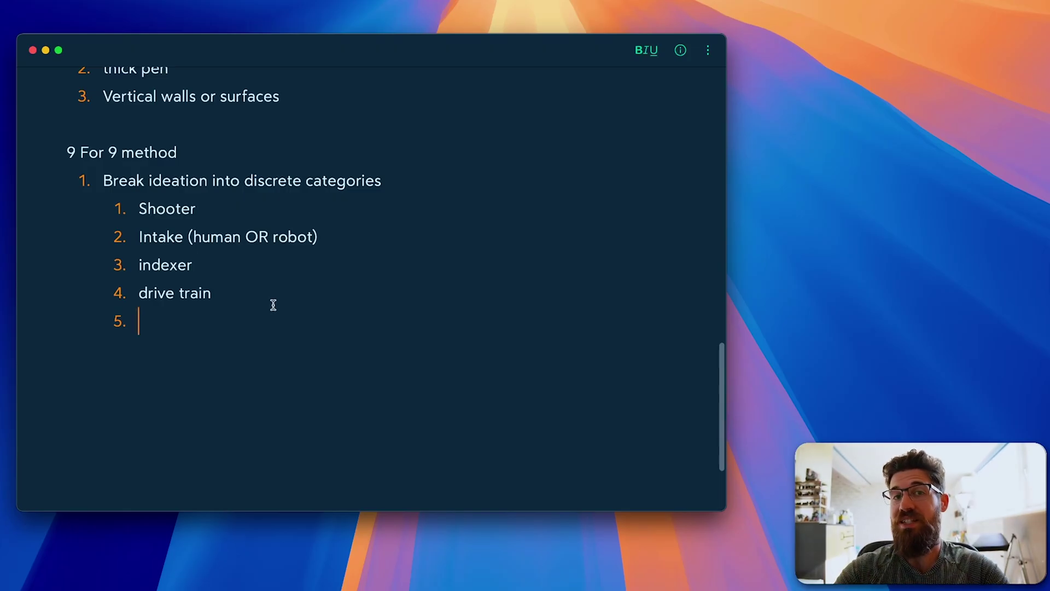
pyautogui.write('B')
pyautogui.press('BackSpace')
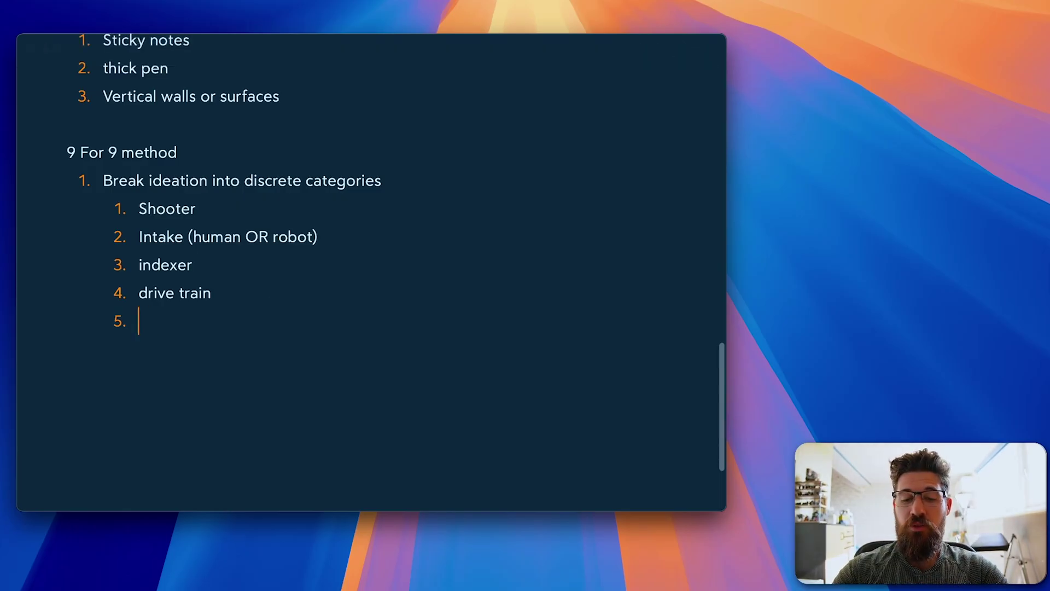
pyautogui.write('Lifting ')
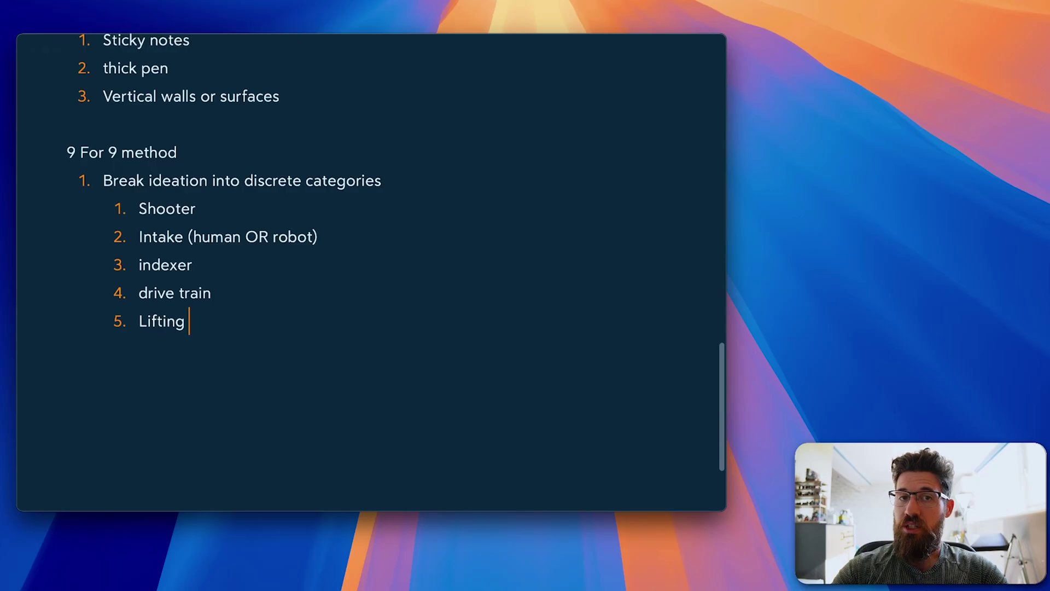
pyautogui.write('level 2 b')
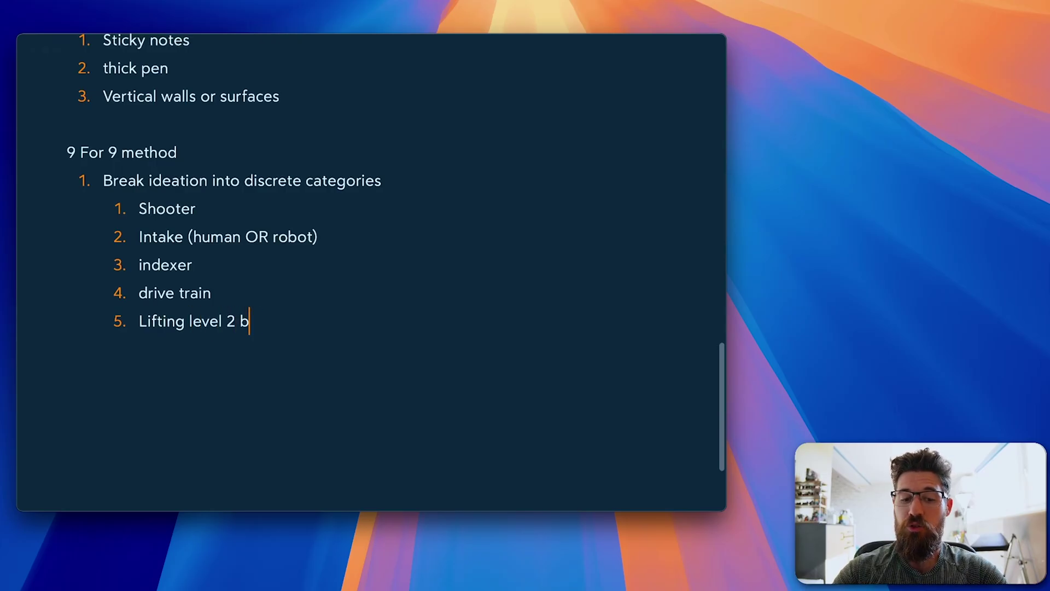
pyautogui.write('ase + 10')
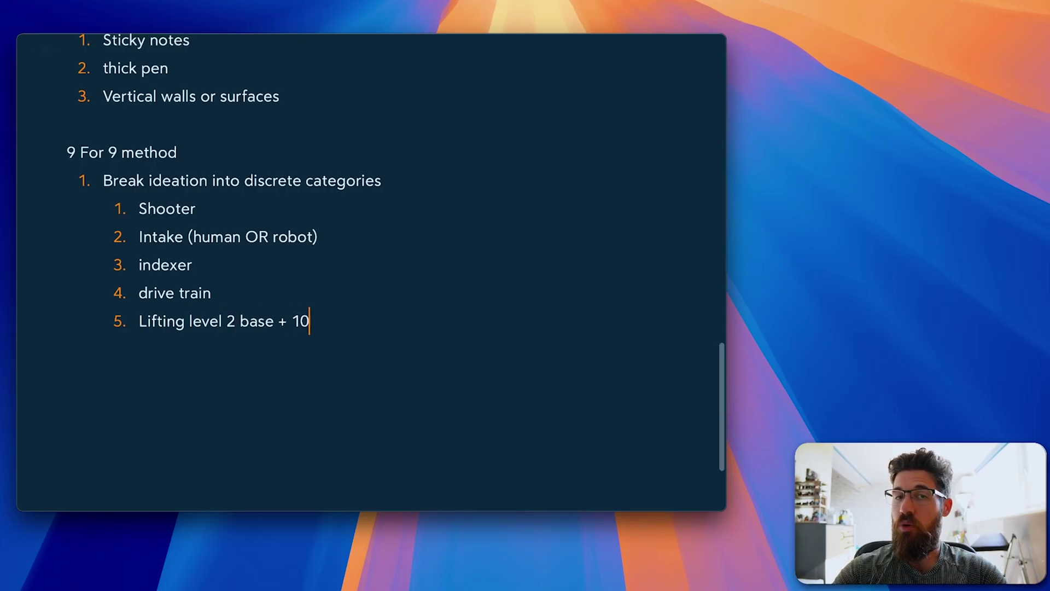
pyautogui.press('Return')
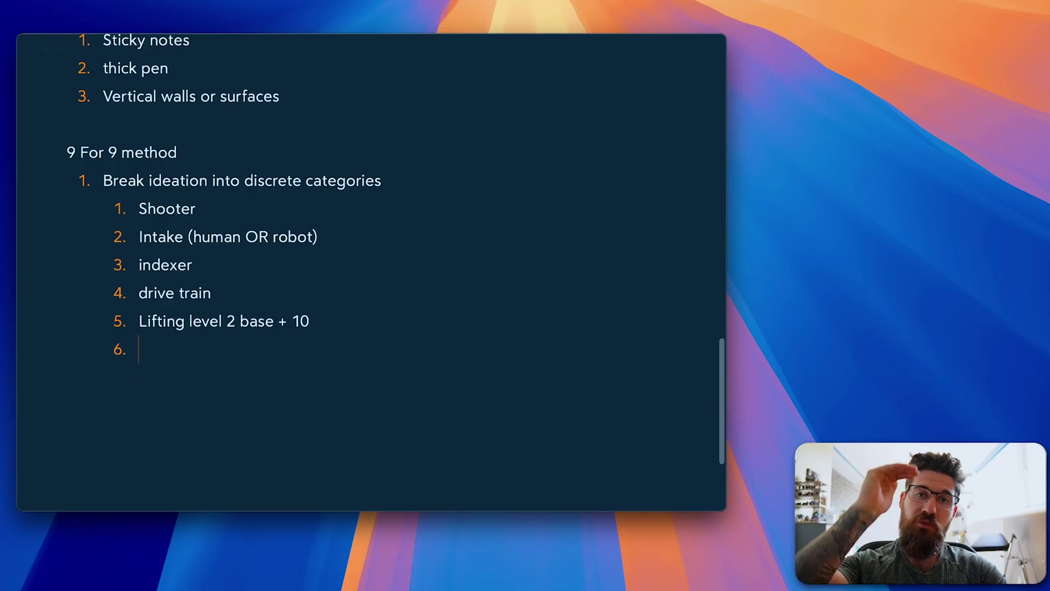
pyautogui.write('Stra')
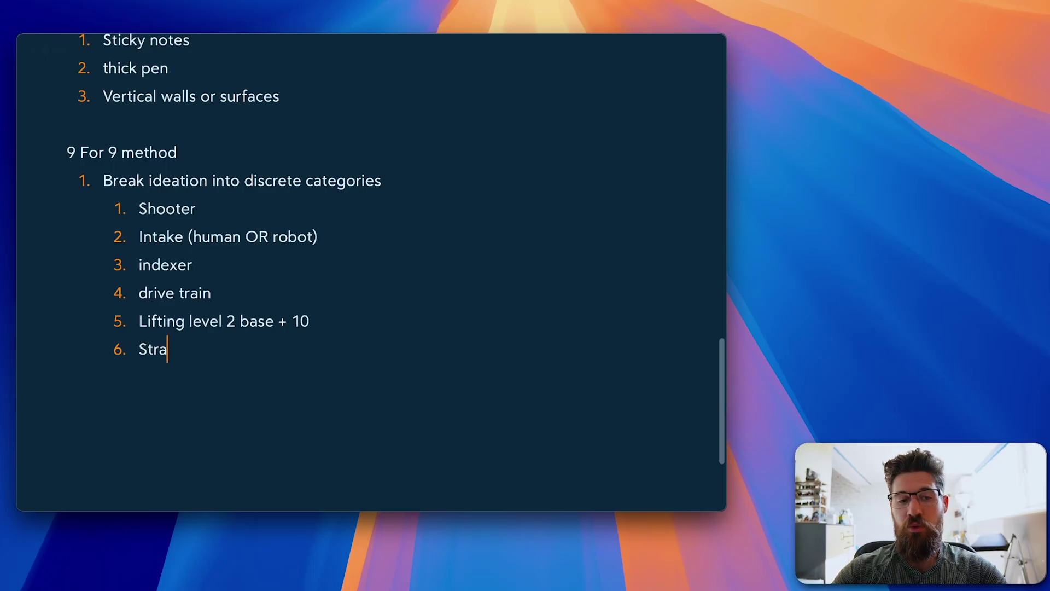
pyautogui.write('ge')
pyautogui.press('BackSpace')
pyautogui.press('BackSpace')
pyautogui.press('BackSpace')
pyautogui.press('BackSpace')
pyautogui.write('te')
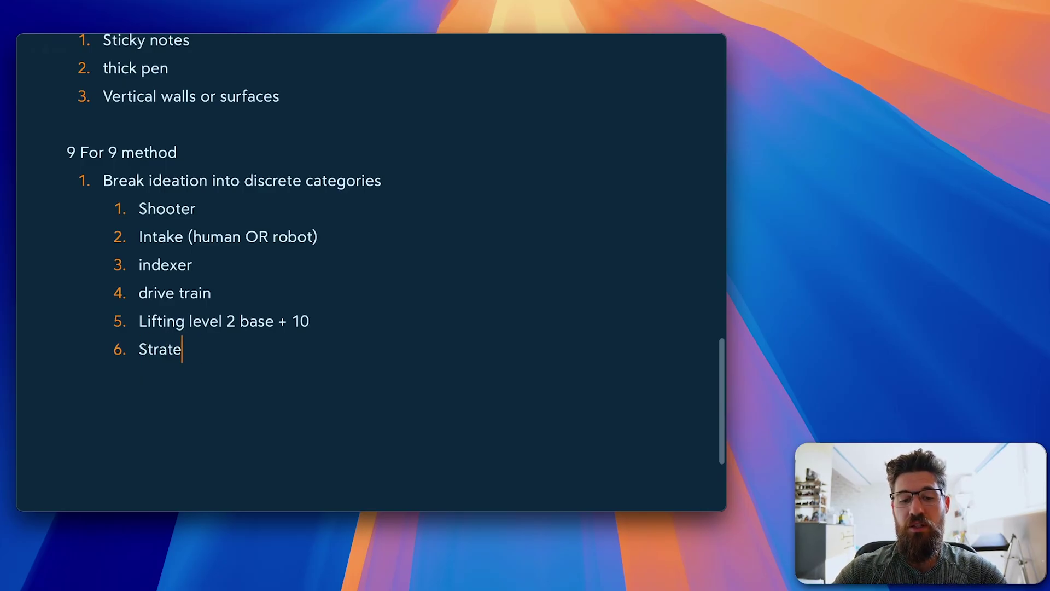
pyautogui.write('tgy')
pyautogui.press('BackSpace')
pyautogui.press('BackSpace')
pyautogui.press('BackSpace')
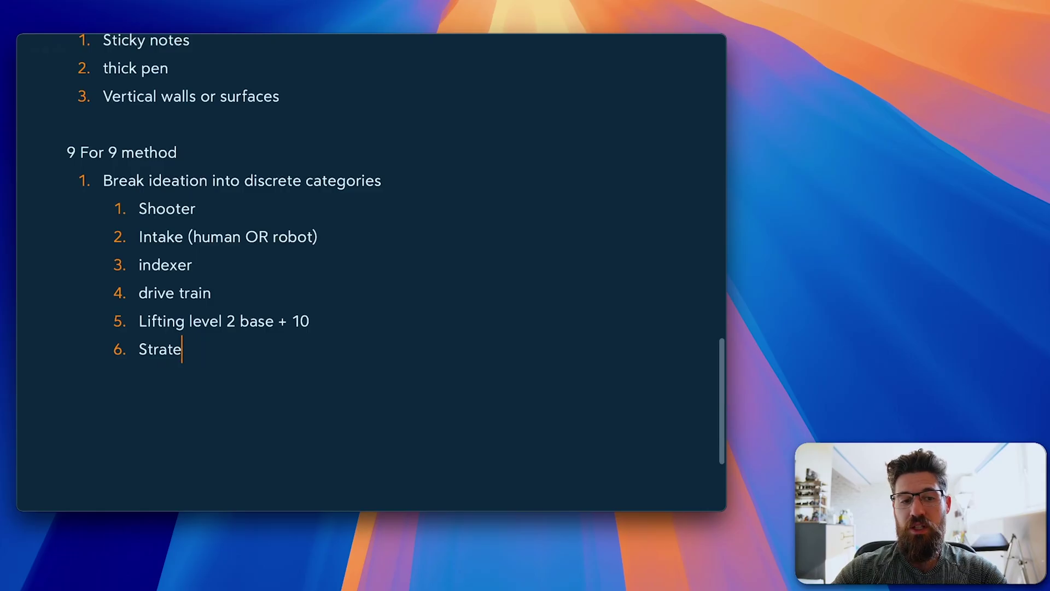
pyautogui.write('gy')
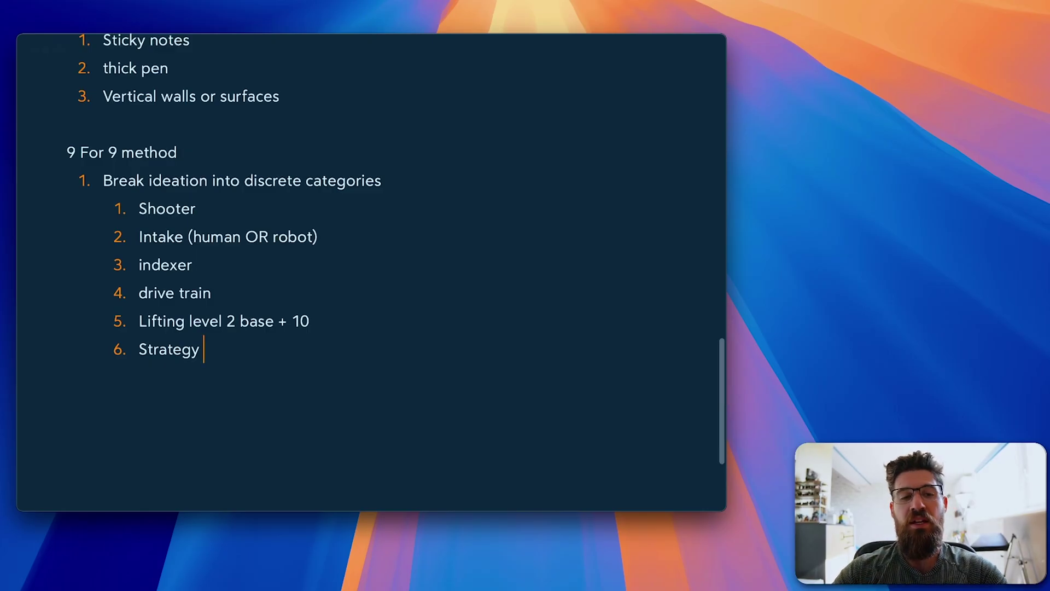
pyautogui.press('Return')
pyautogui.hotkey('shift', 'Tab')
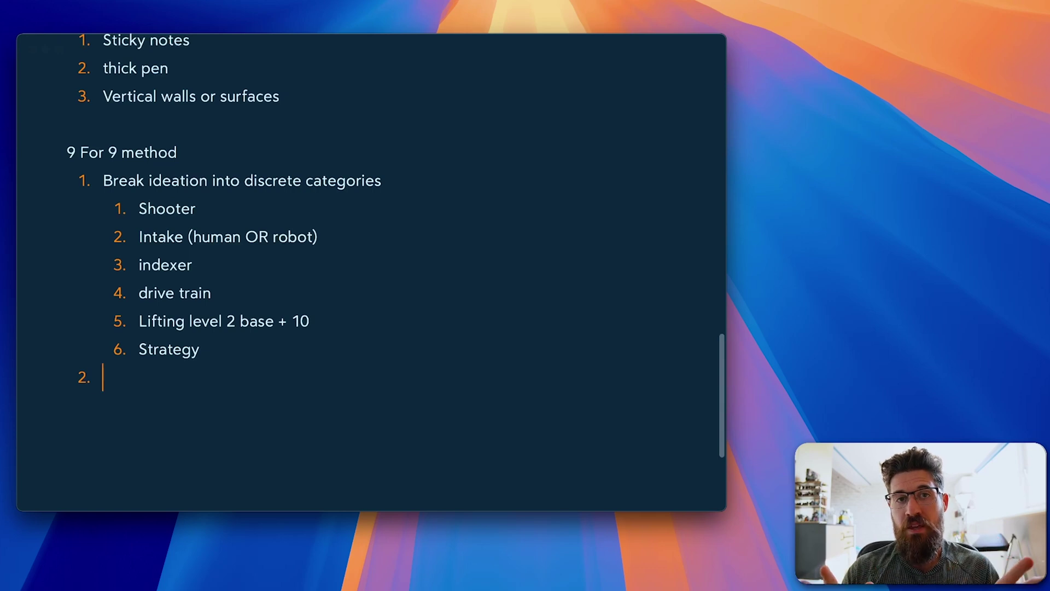
pyautogui.write('Set a')
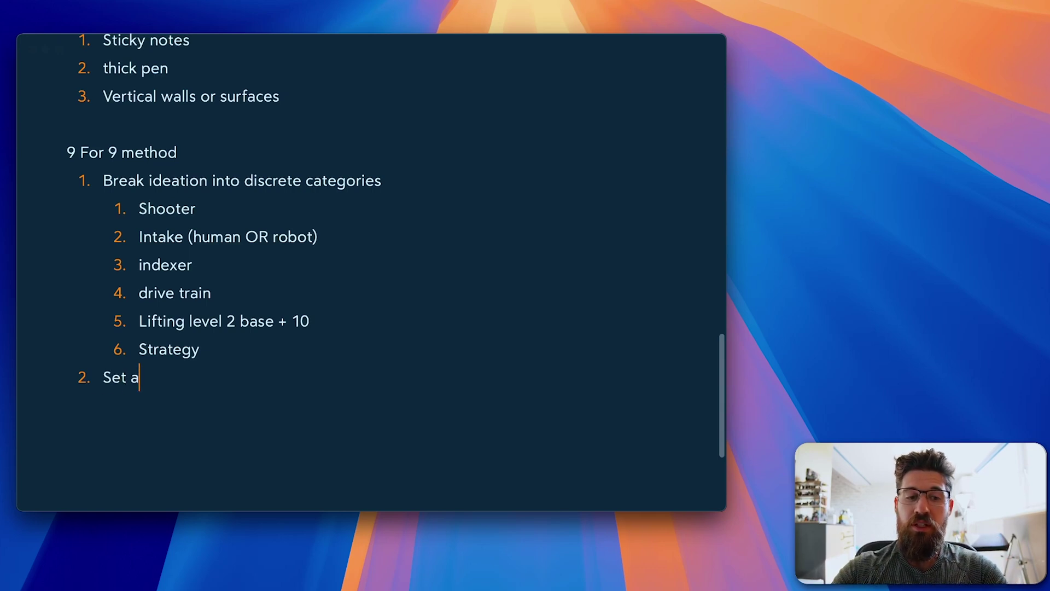
pyautogui.write('n interv')
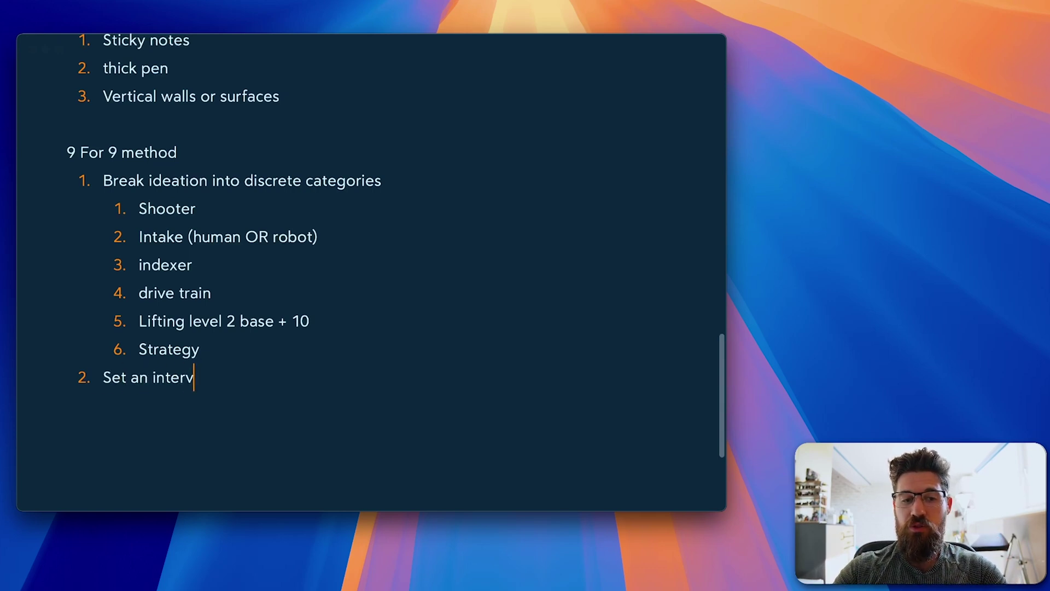
pyautogui.write('al itimer for ')
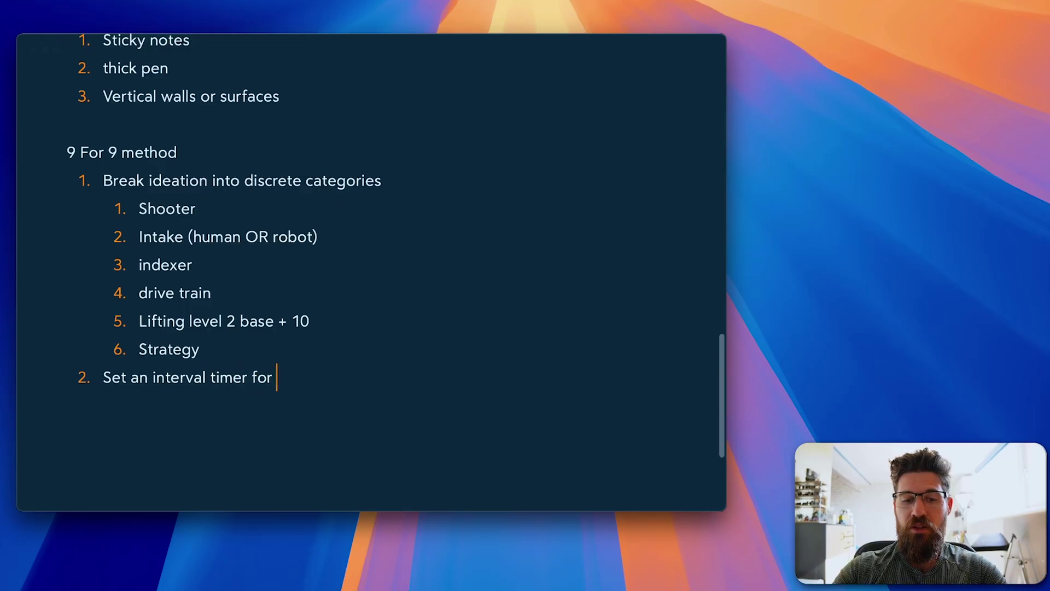
pyautogui.write('9 minutes')
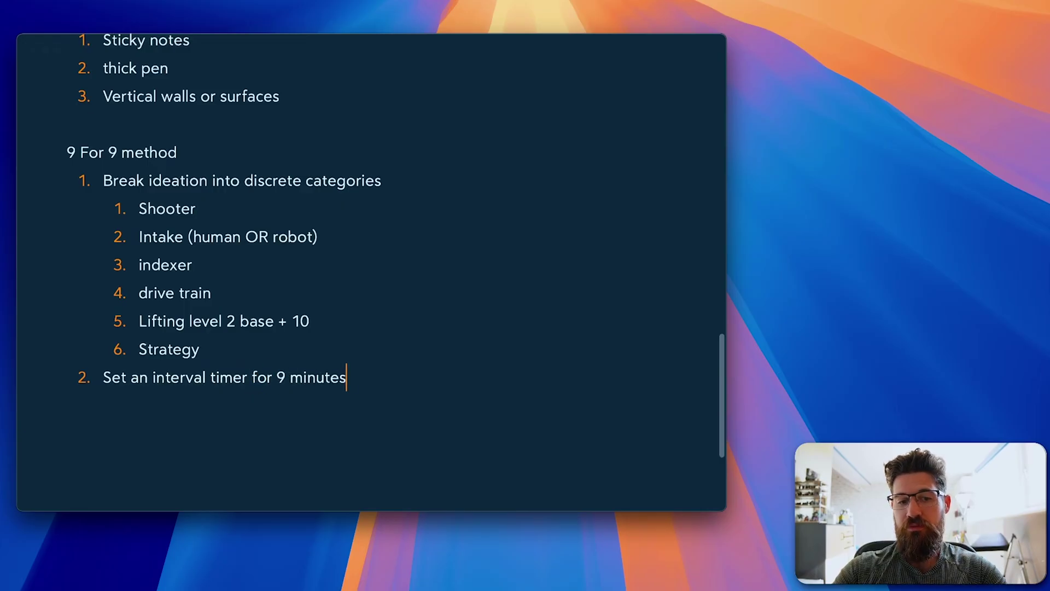
pyautogui.write('. 1mi')
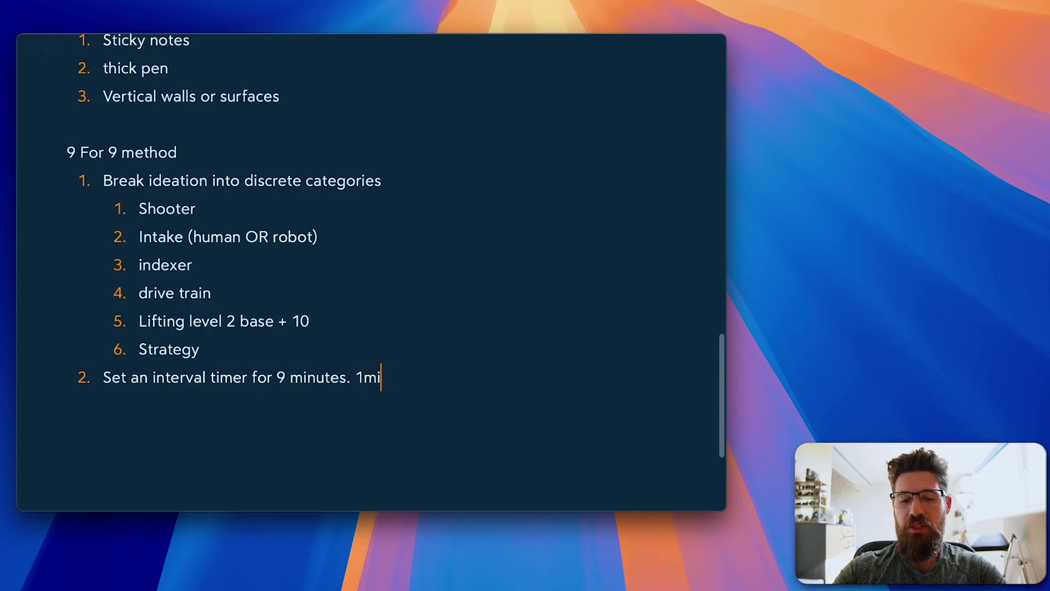
pyautogui.write('n intervals.')
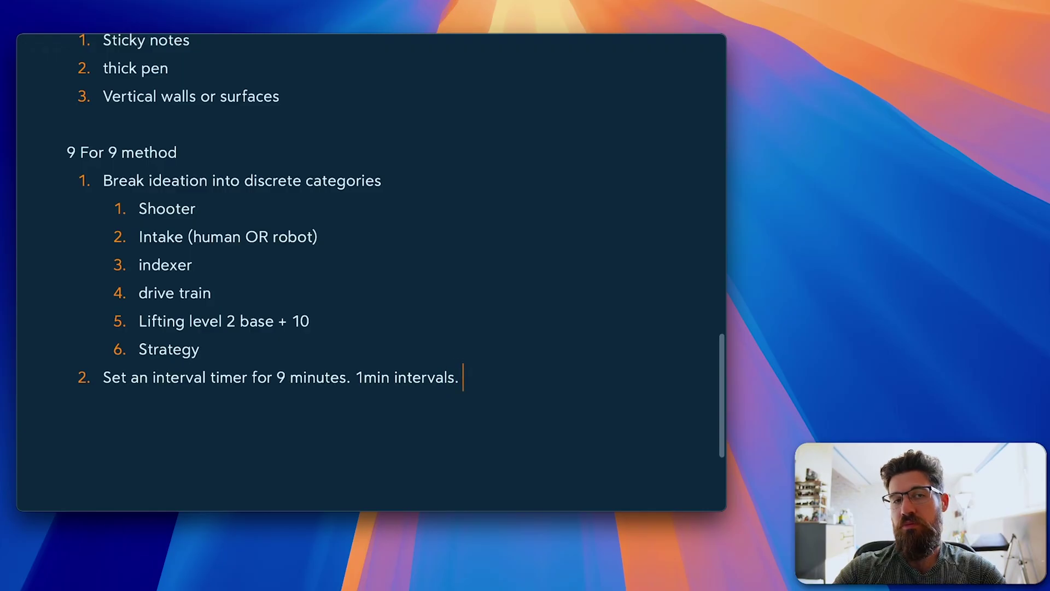
# Step: Add the nested sub-point '1 min per idea, the buzzer goes off, new idea for 1min'
pyautogui.press('Return')
pyautogui.press('Tab')
pyautogui.write('1 min ')
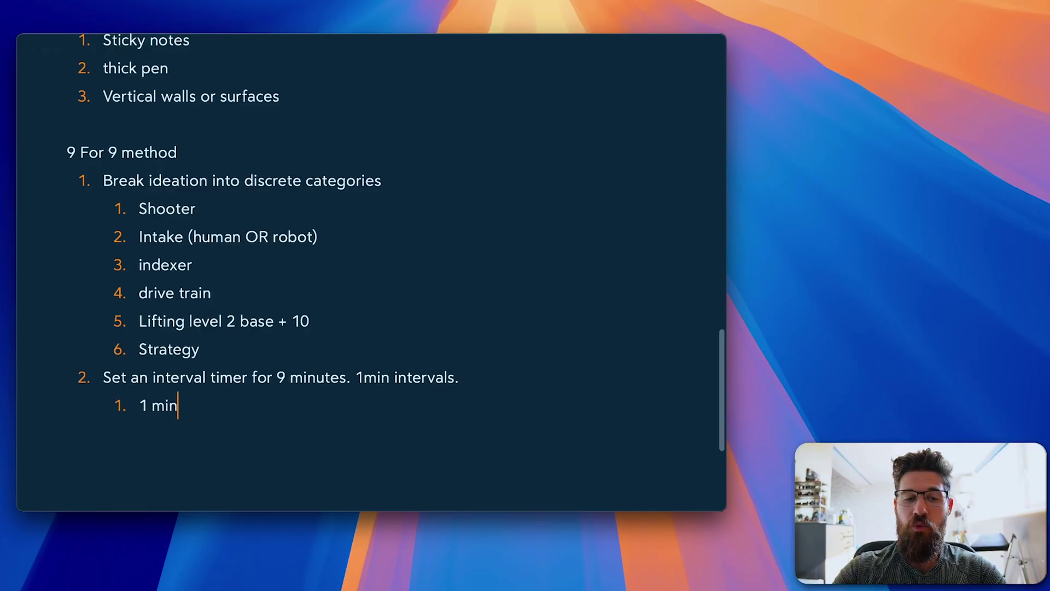
pyautogui.write('per idea')
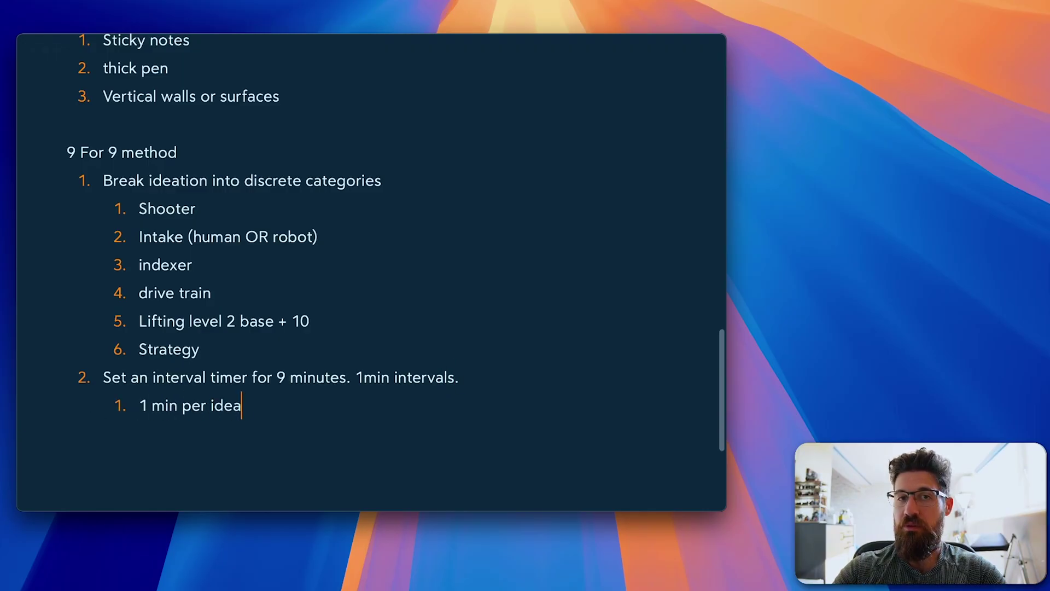
pyautogui.write(', the bus')
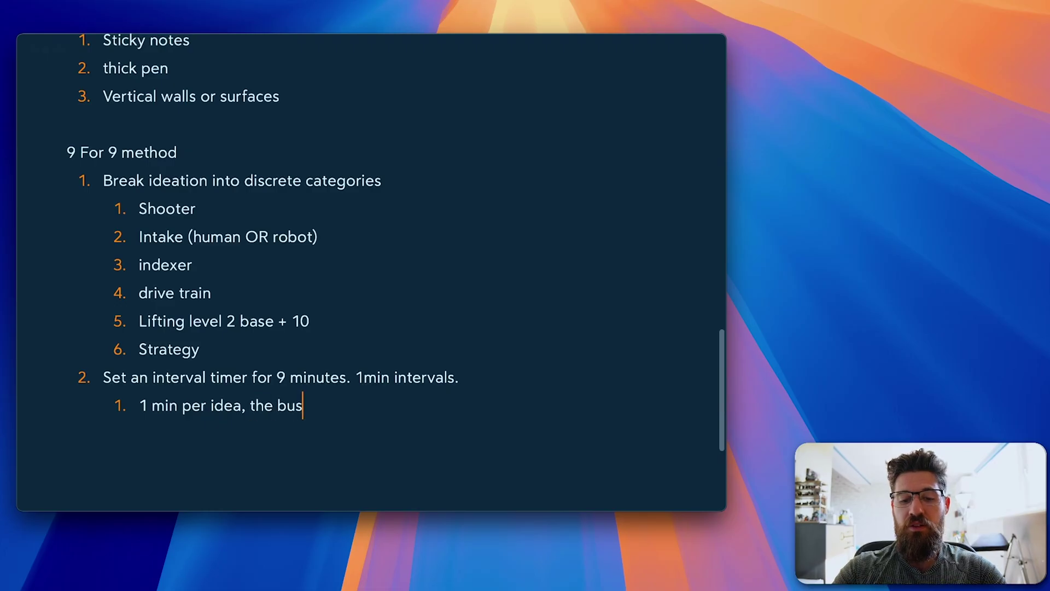
pyautogui.press('BackSpace')
pyautogui.write('zzer goes of,')
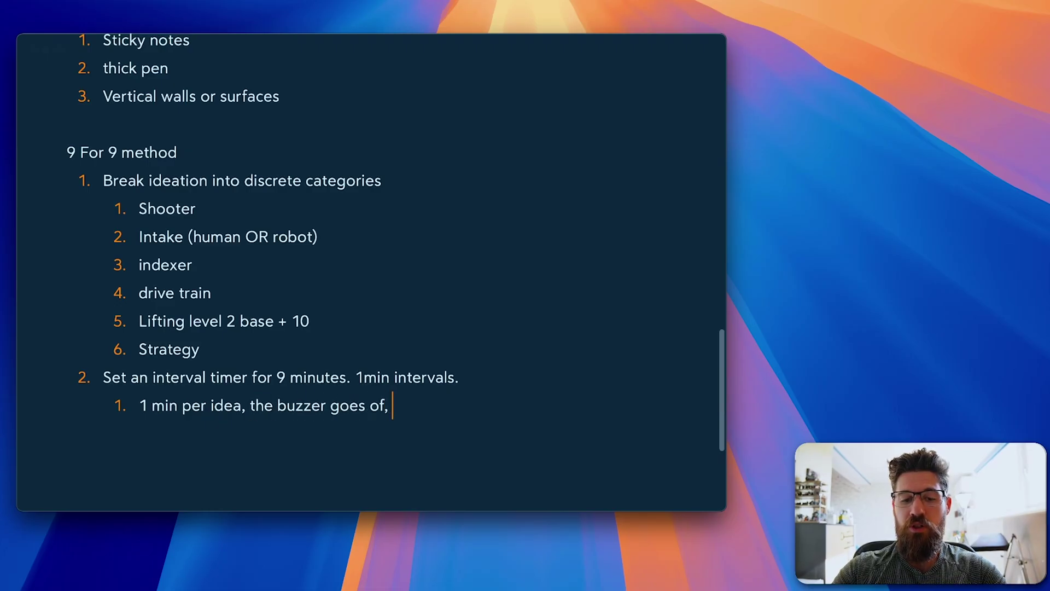
pyautogui.write(' new')
pyautogui.press('BackSpace')
pyautogui.press('BackSpace')
pyautogui.press('BackSpace')
pyautogui.press('BackSpace')
pyautogui.press('BackSpace')
pyautogui.write('f,')
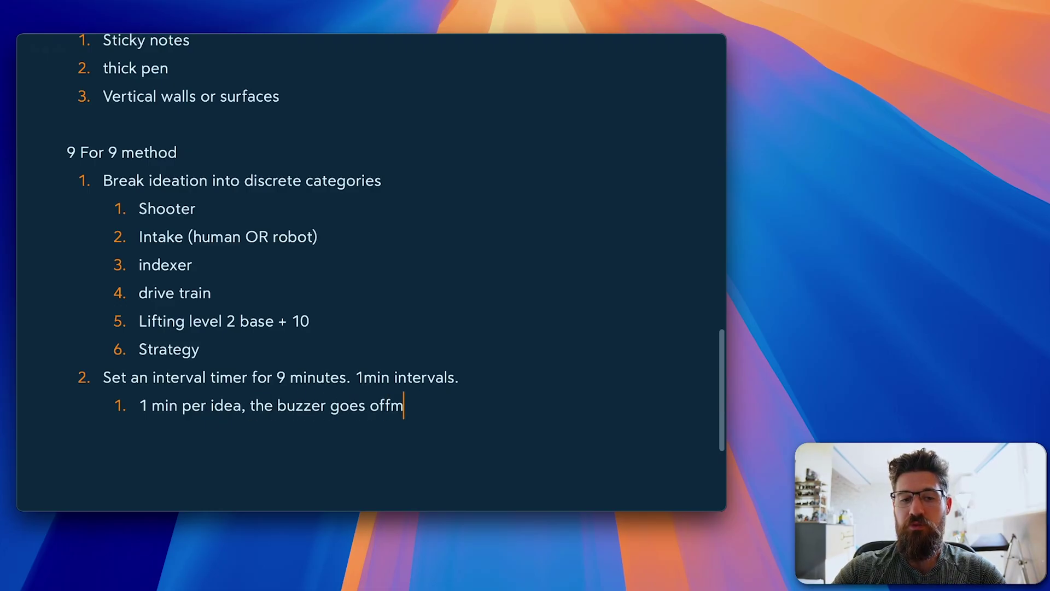
pyautogui.press('BackSpace')
pyautogui.write(', new idea fo')
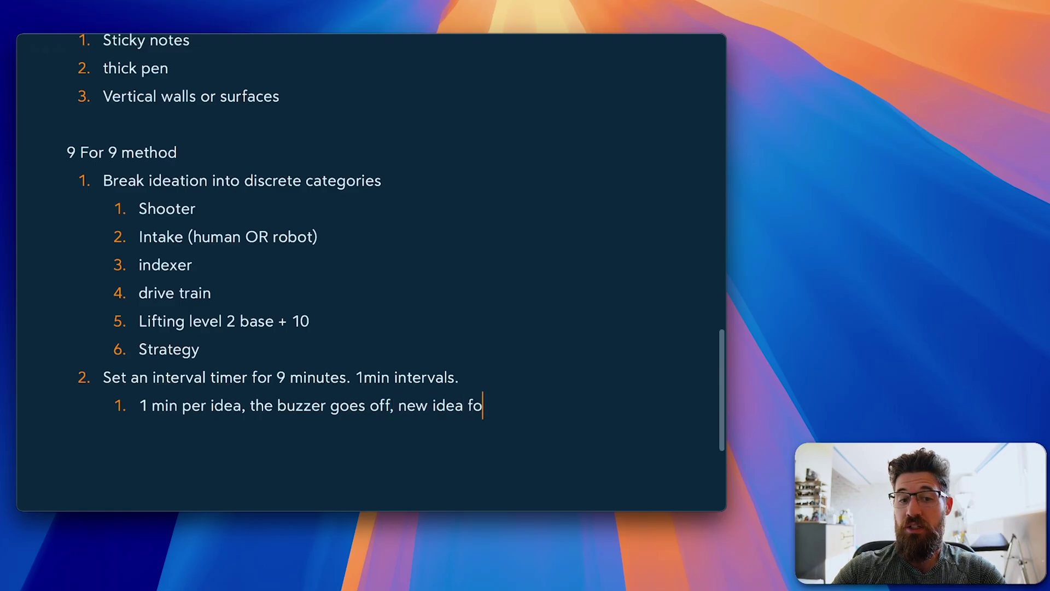
pyautogui.write('r 1min.')
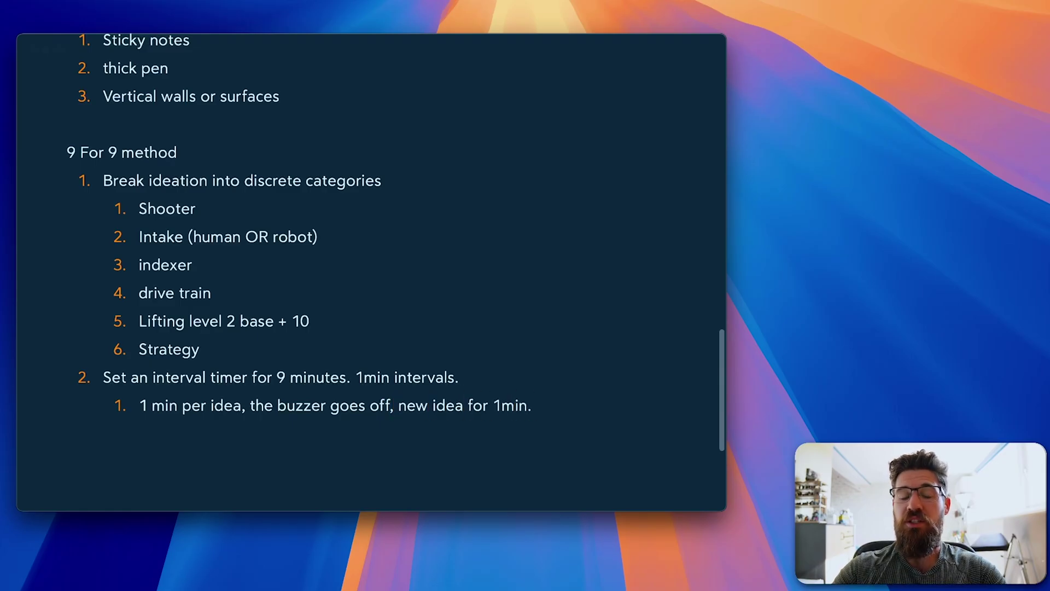
pyautogui.moveTo(175, 283)
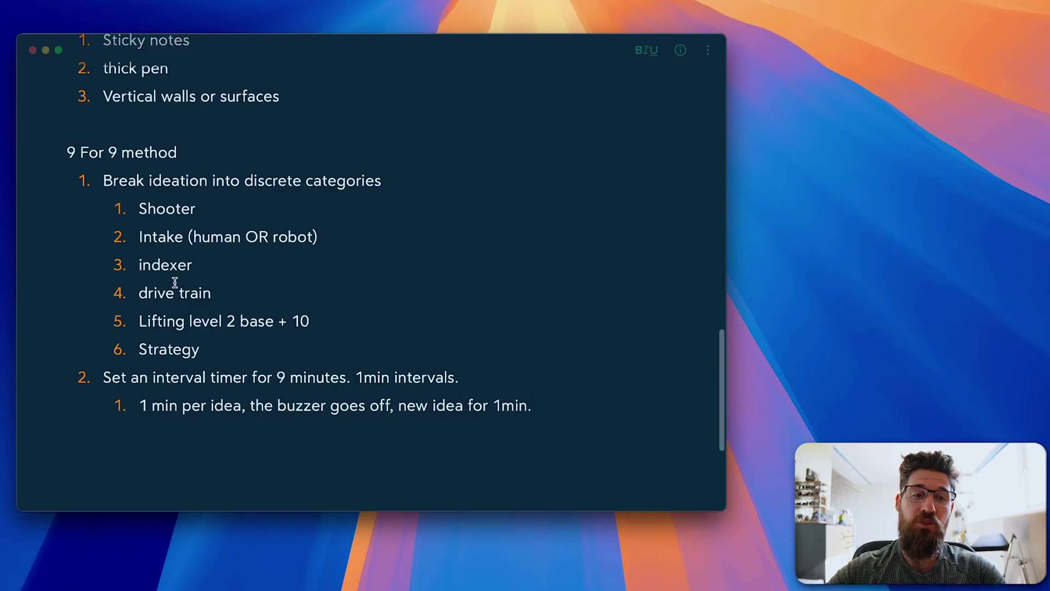
pyautogui.moveTo(146, 205); pyautogui.dragTo(158, 321)
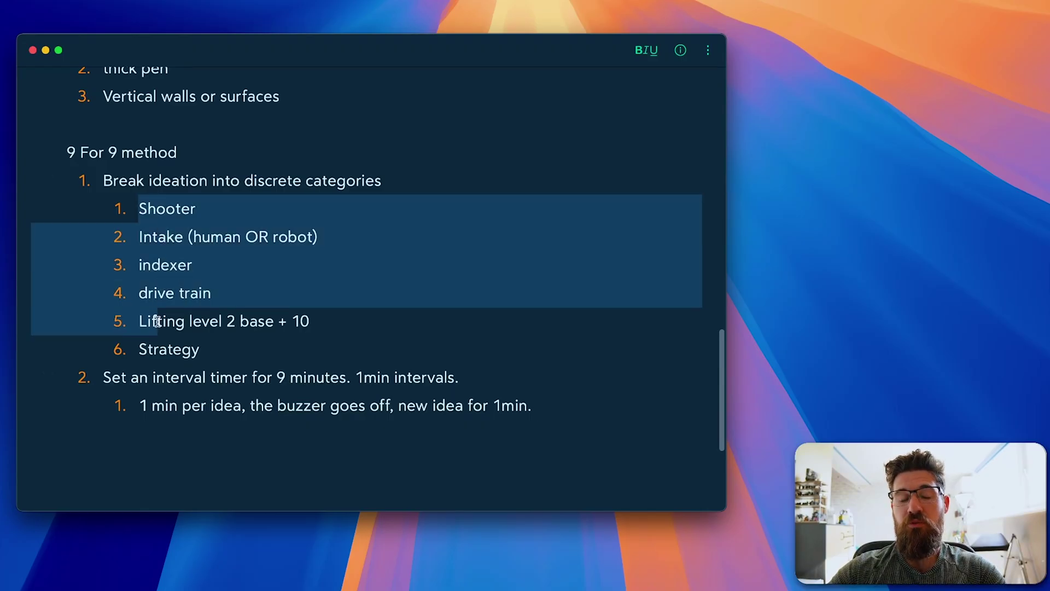
pyautogui.moveTo(157, 321); pyautogui.dragTo(156, 343)
pyautogui.click(237, 357)
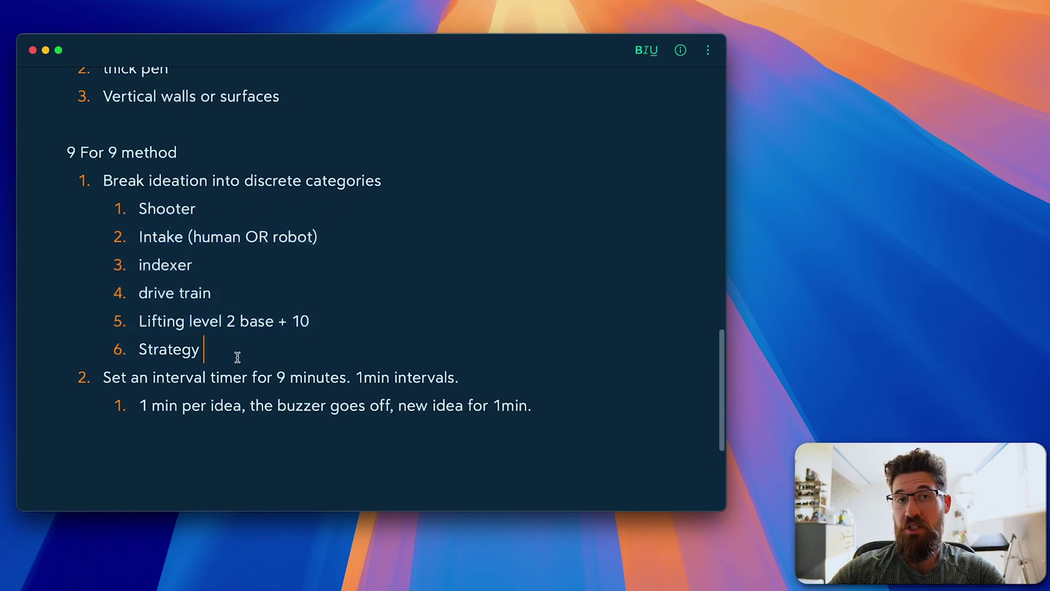
pyautogui.click(564, 409)
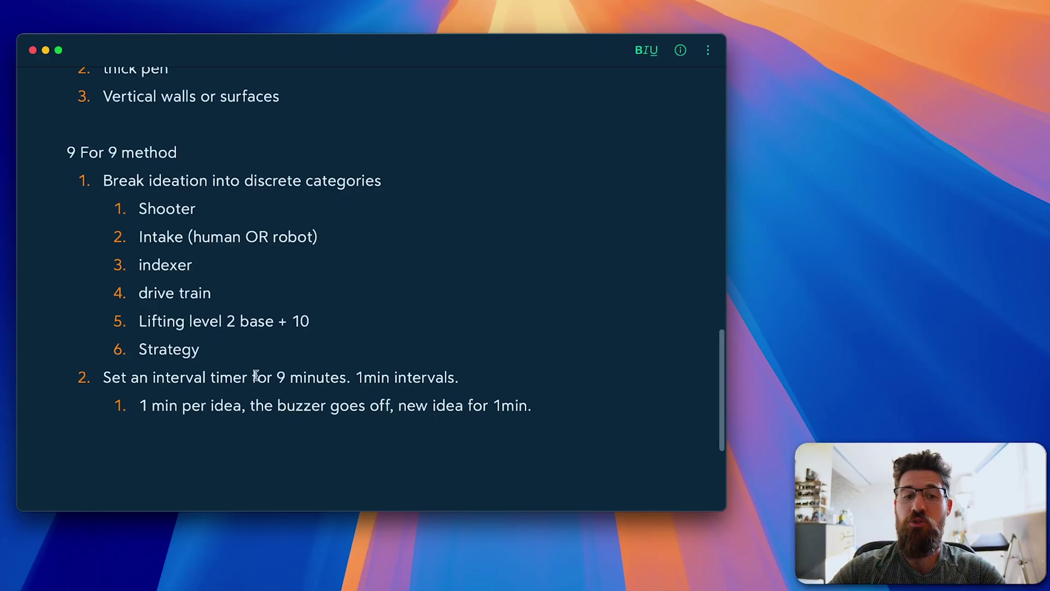
pyautogui.moveTo(257, 377); pyautogui.dragTo(359, 376)
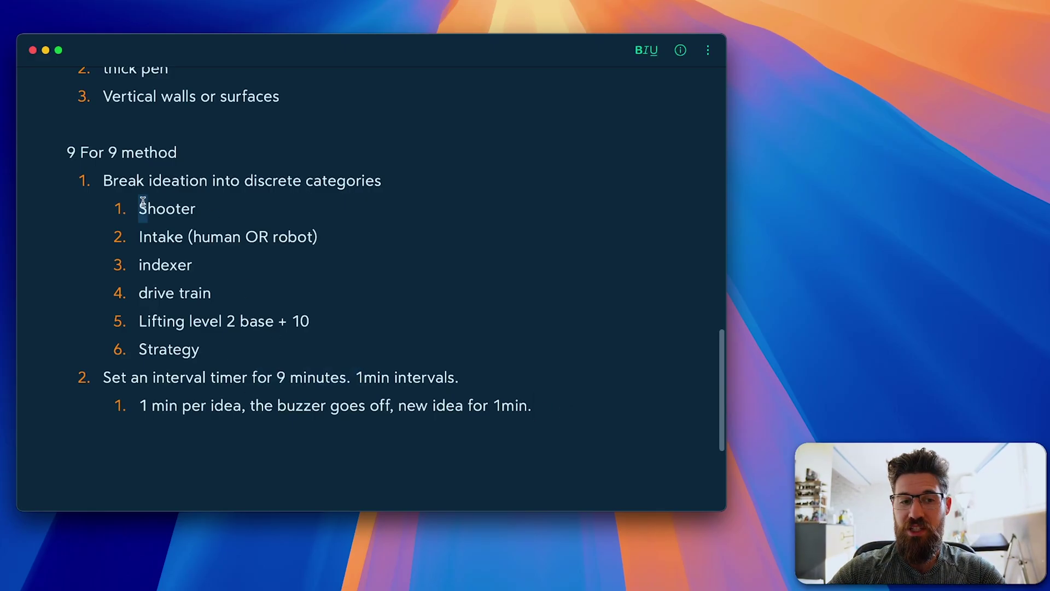
pyautogui.moveTo(138, 208); pyautogui.dragTo(238, 345)
pyautogui.click(310, 345)
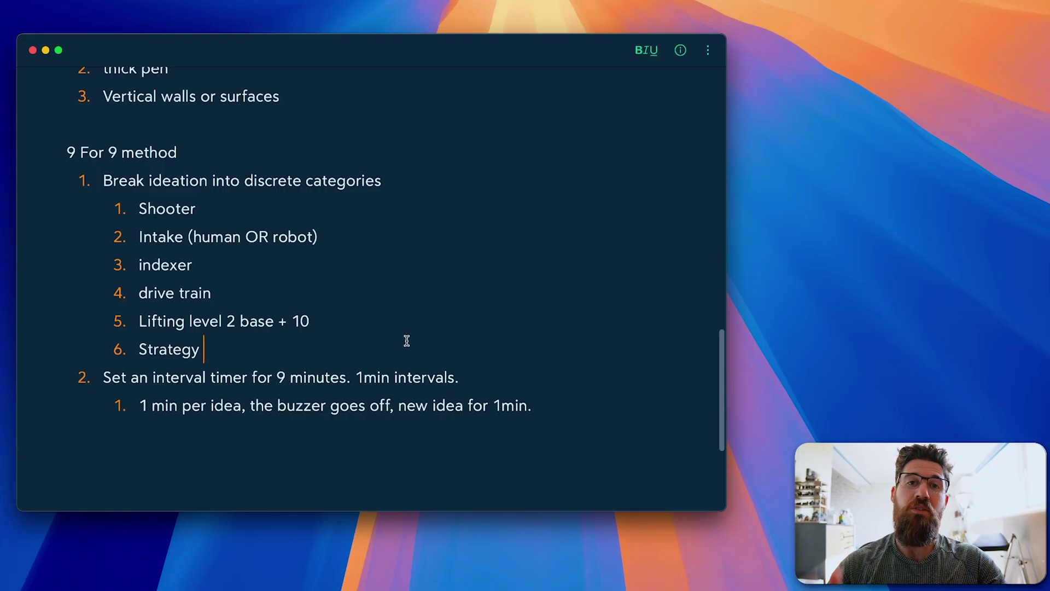
pyautogui.click(545, 404)
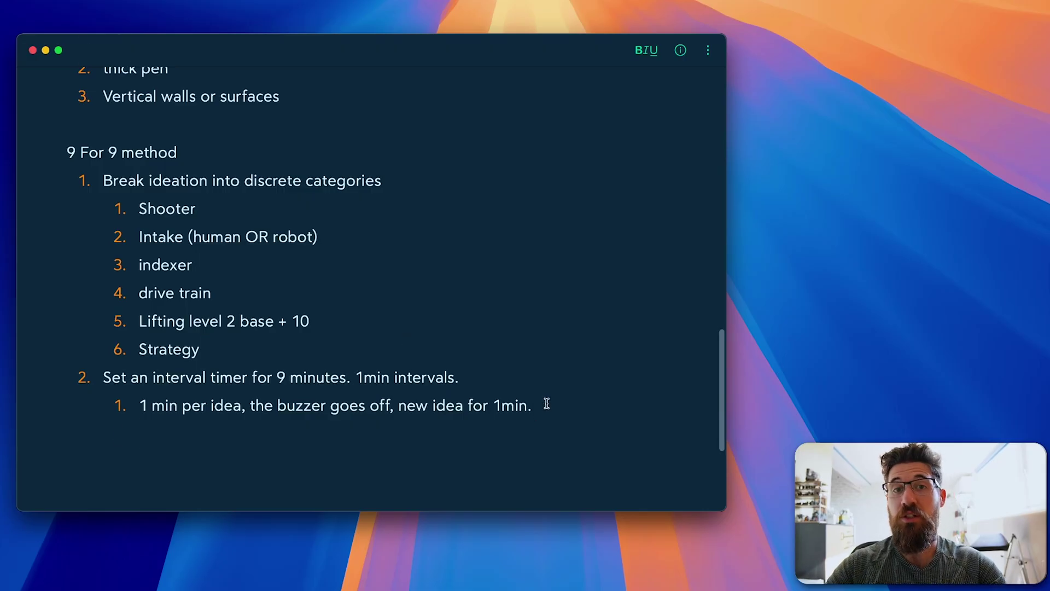
# Step: Add timer sub-points '9 x 1min intervals' and 'each idea gets 1 full minute'
pyautogui.press('Return')
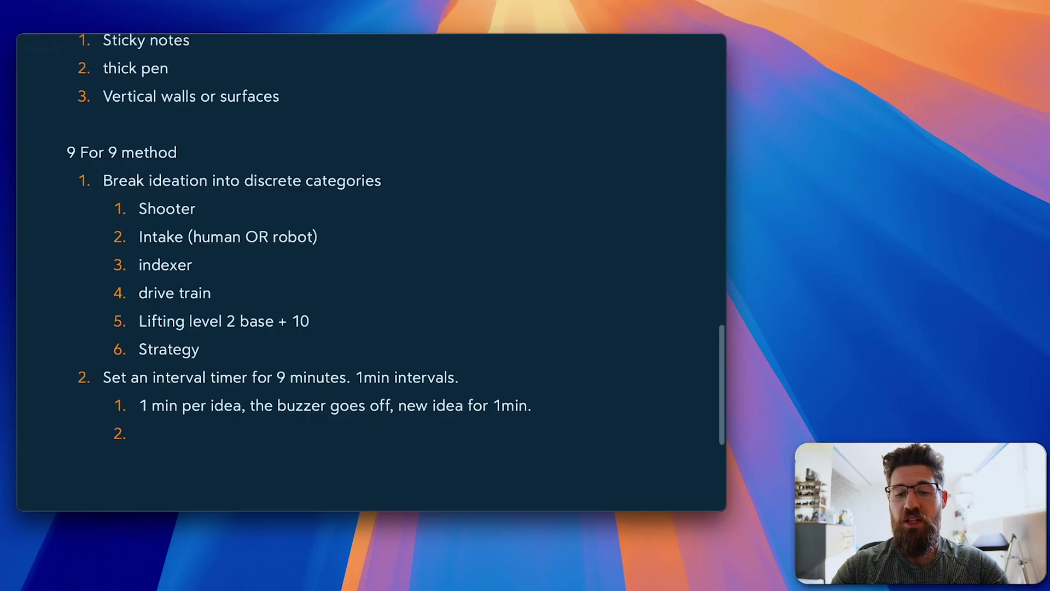
pyautogui.write('9 x 1')
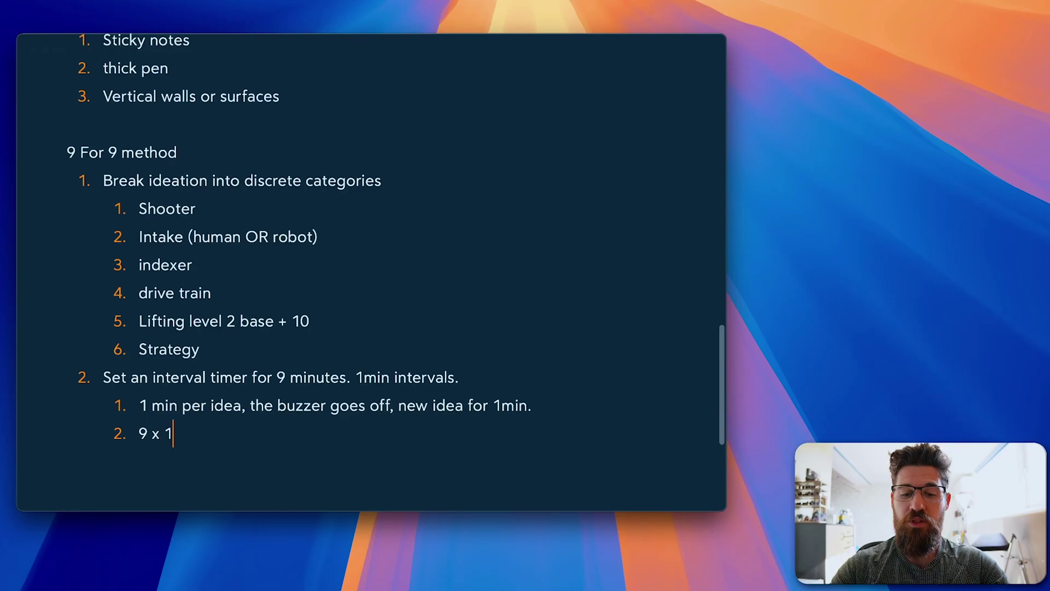
pyautogui.write('min interval')
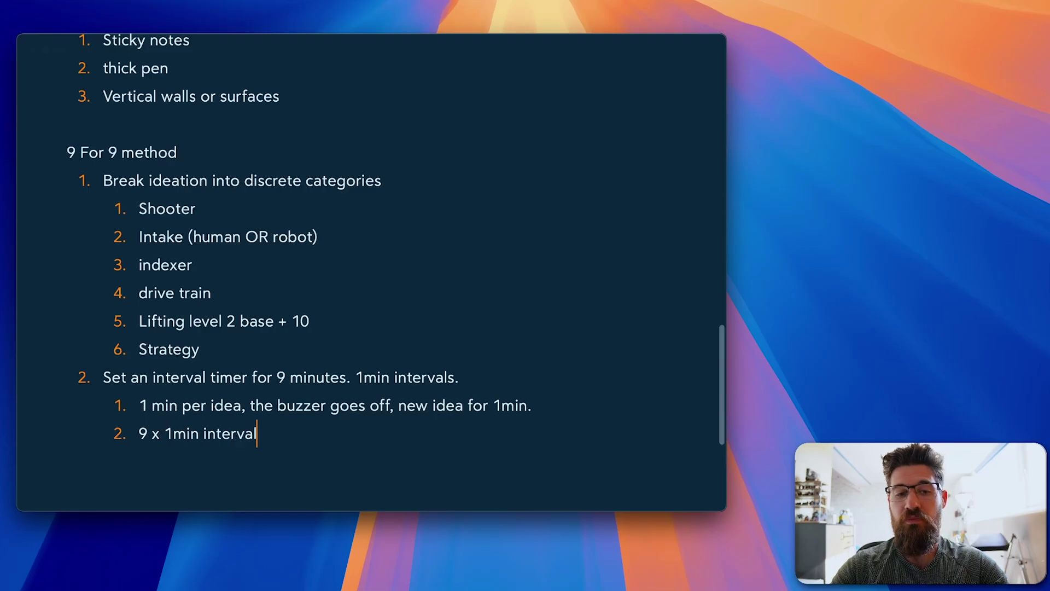
pyautogui.write('s')
pyautogui.press('Return')
pyautogui.write('ou ma')
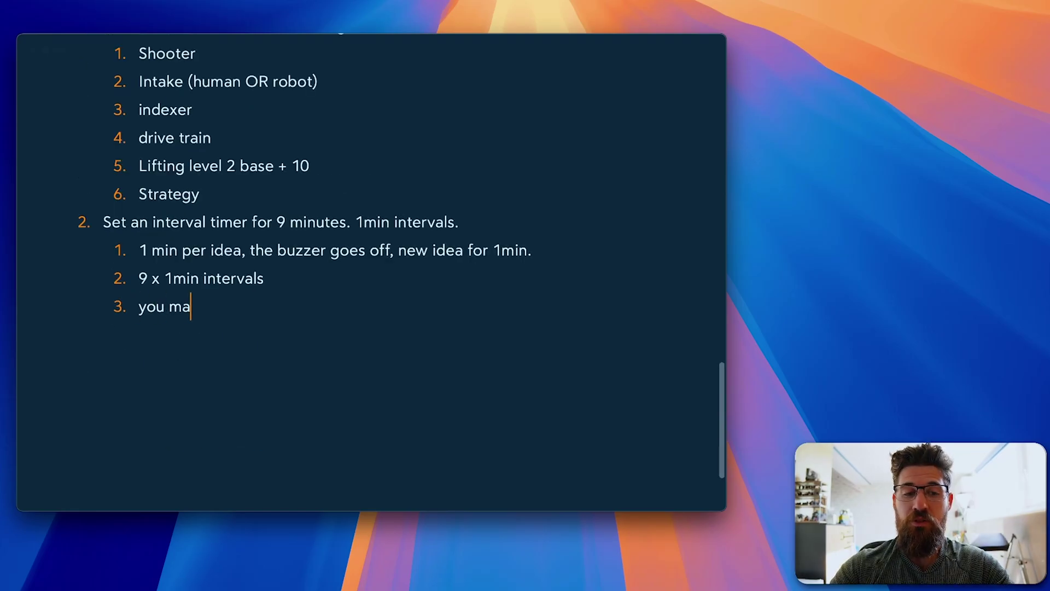
pyautogui.write('y not finish or s')
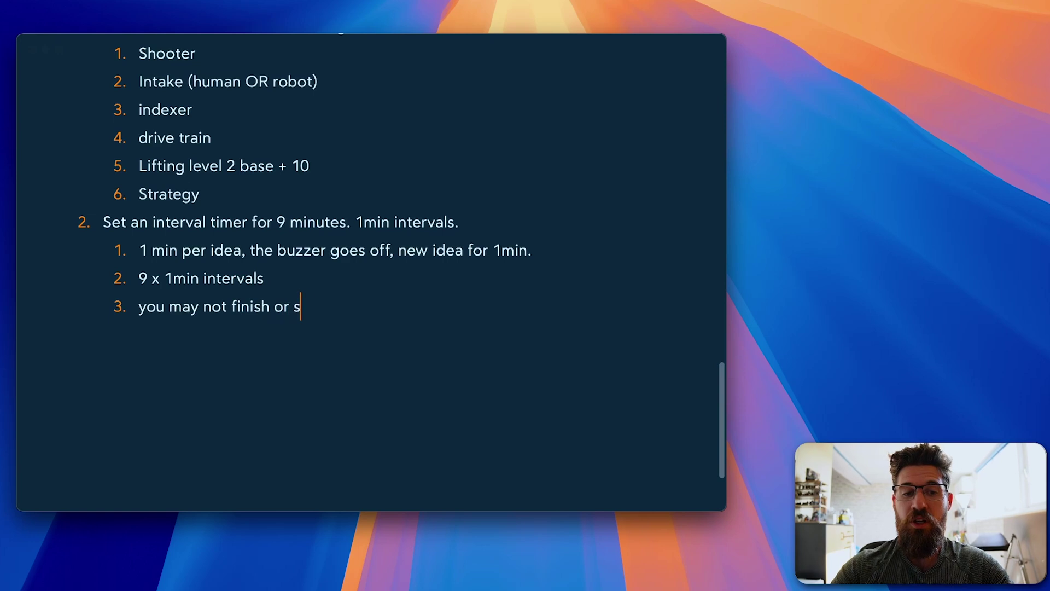
pyautogui.write('tart a new idea')
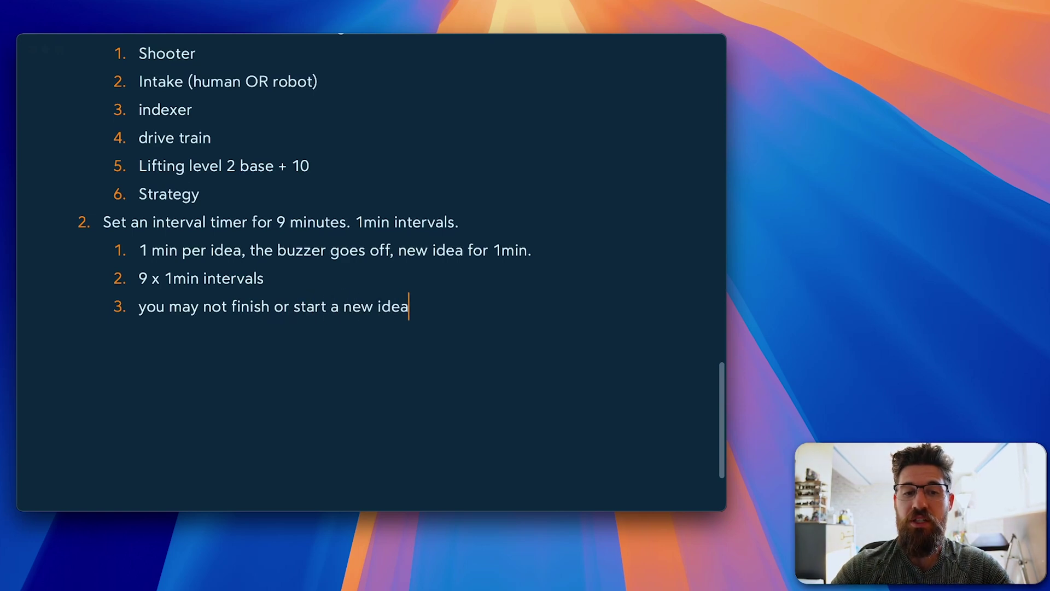
pyautogui.write(' early. Each idea')
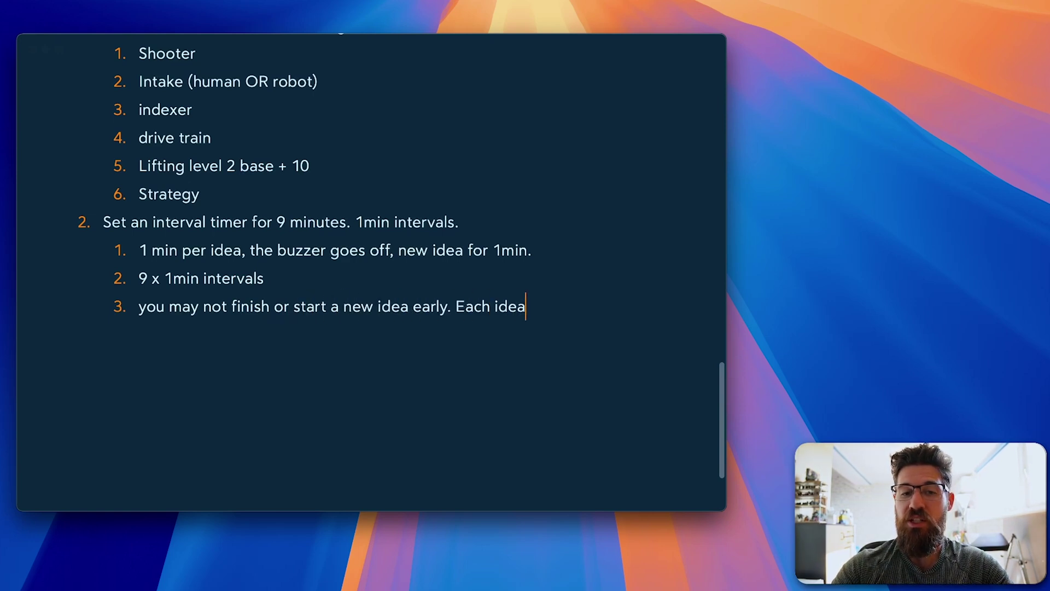
pyautogui.write(' gets 1 full')
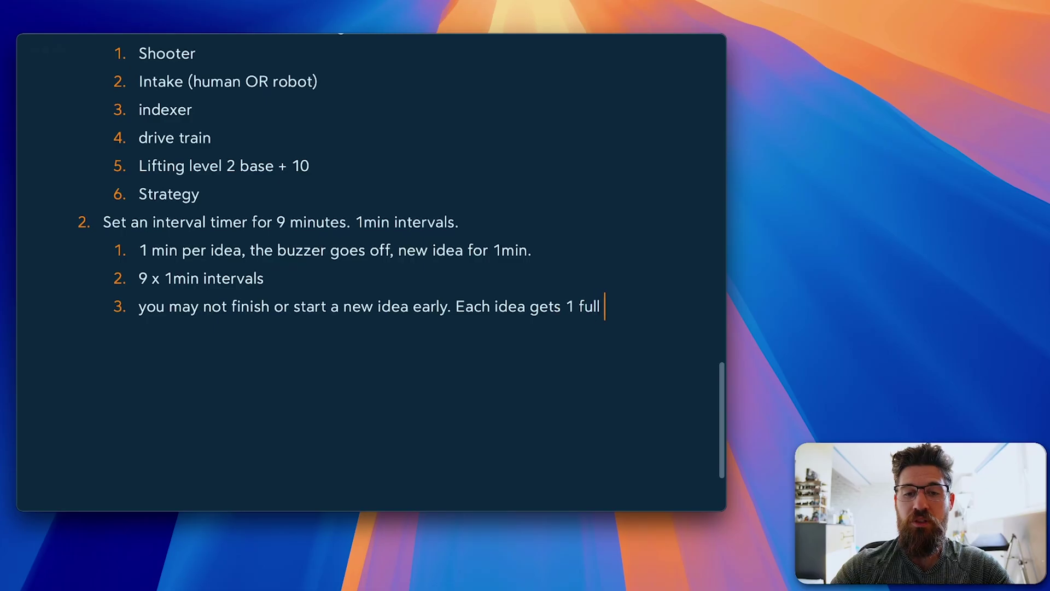
pyautogui.write(' minute.')
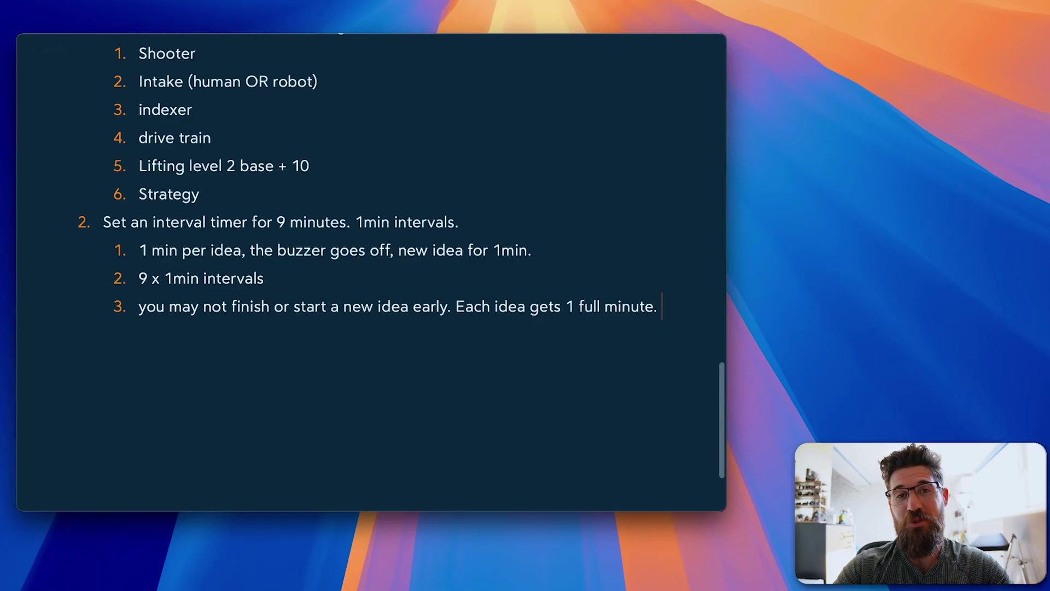
pyautogui.doubleClick(167, 212)
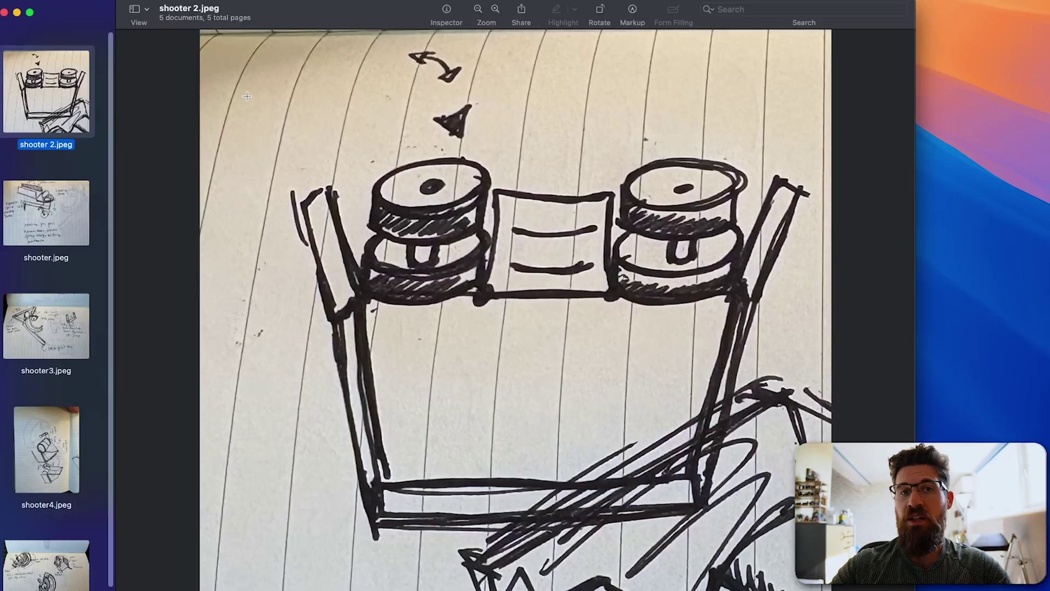
# Step: Page through the shooter sketches to shooter4.jpeg and rotate it to landscape
pyautogui.click(971, 274)
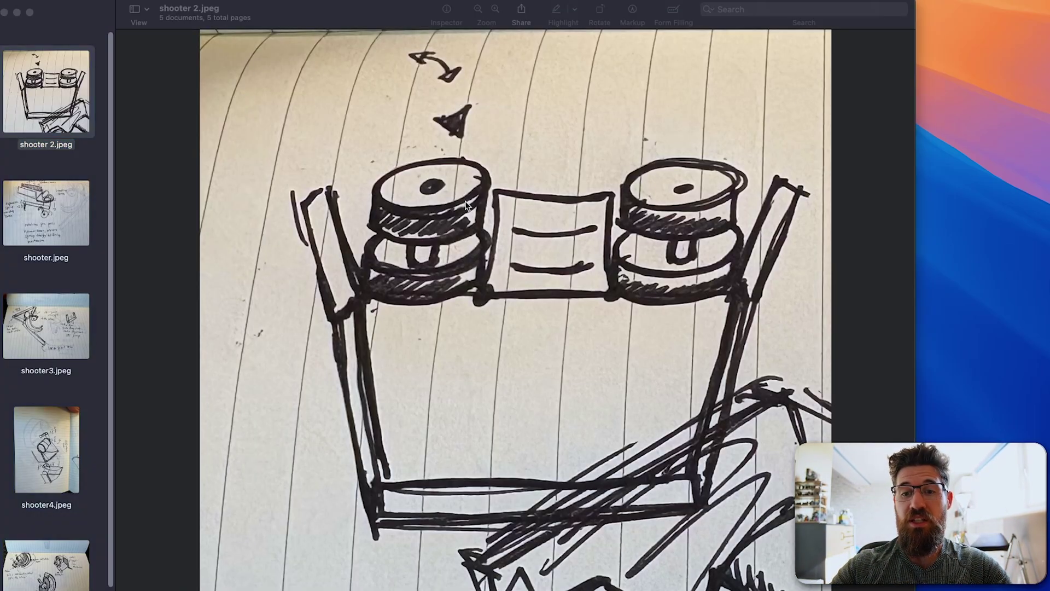
pyautogui.click(294, 95)
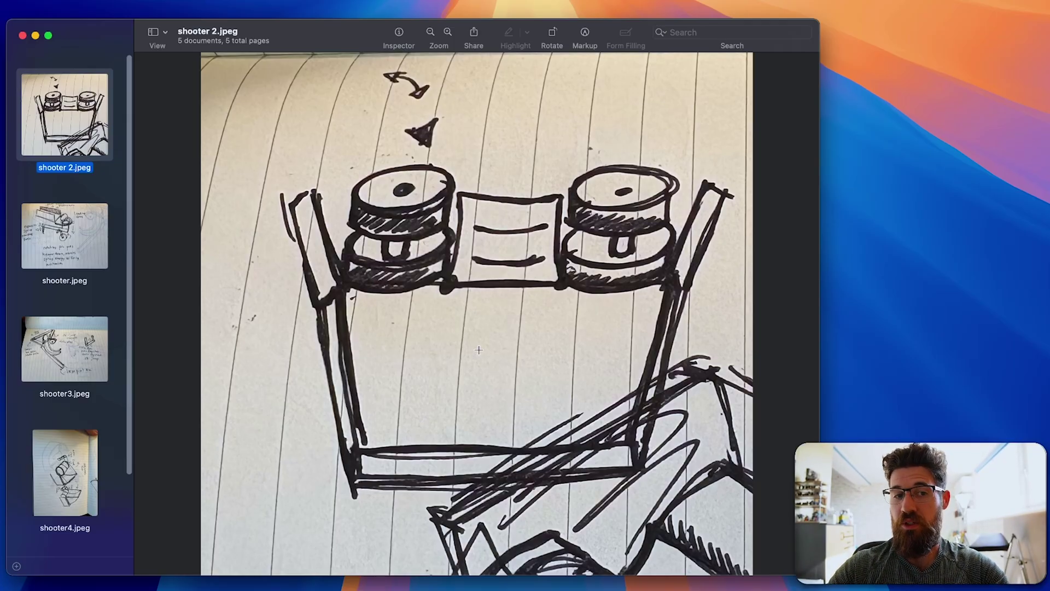
pyautogui.press('Down')
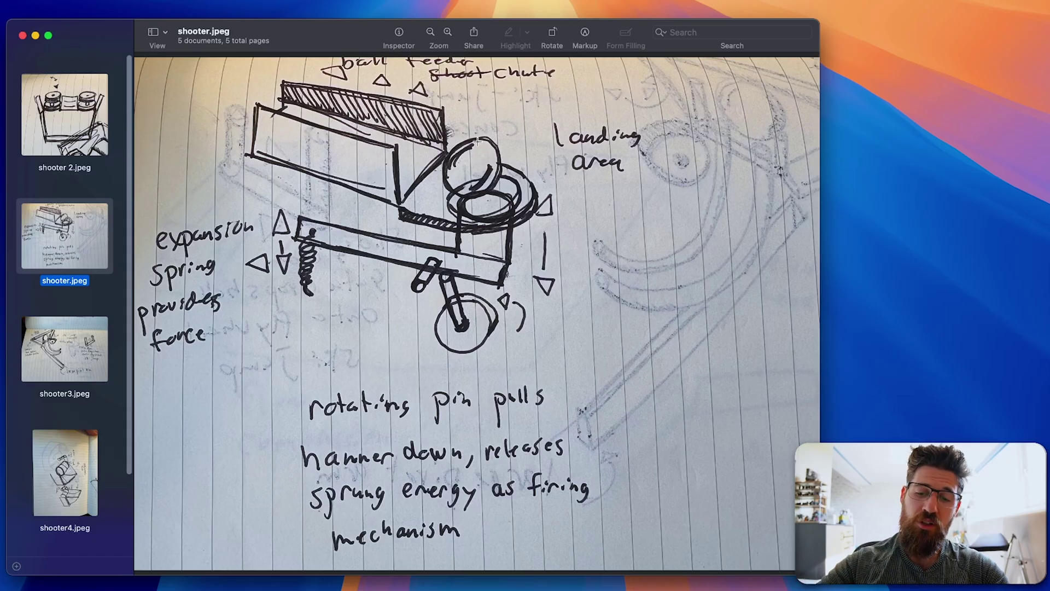
pyautogui.press('Down')
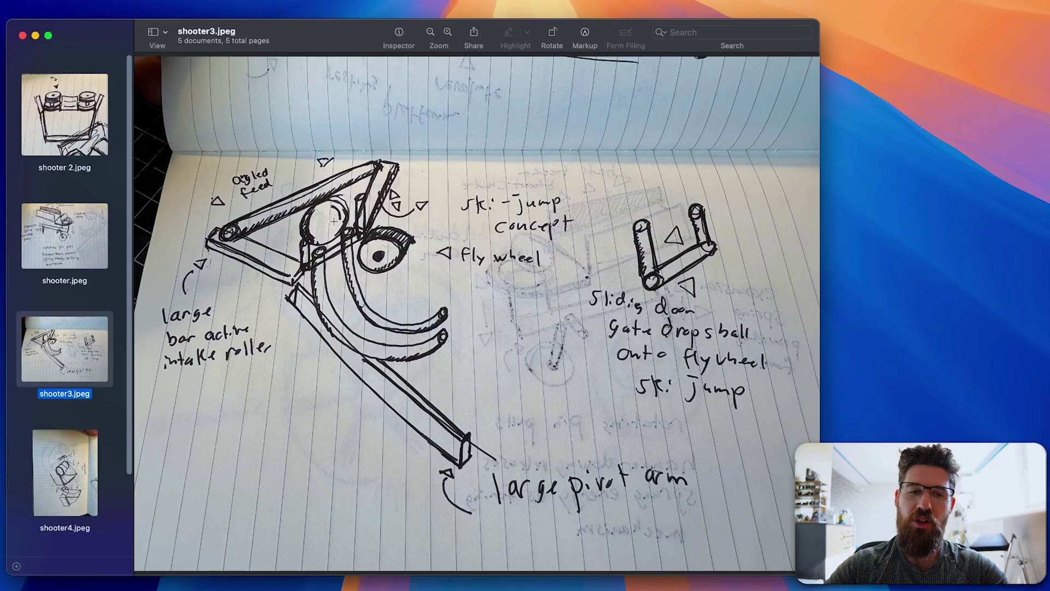
pyautogui.press('Down')
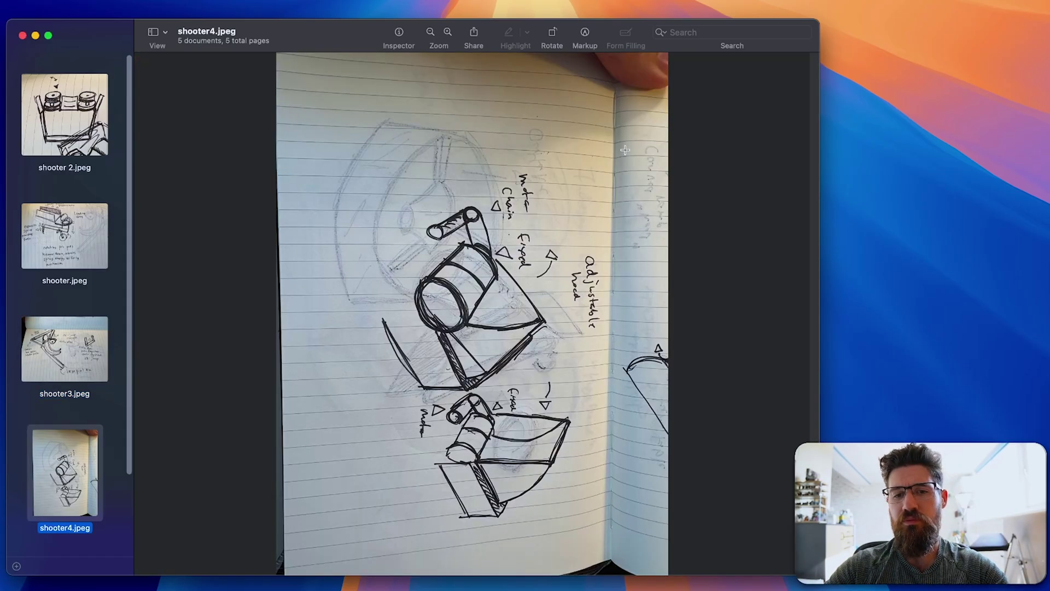
pyautogui.click(549, 41)
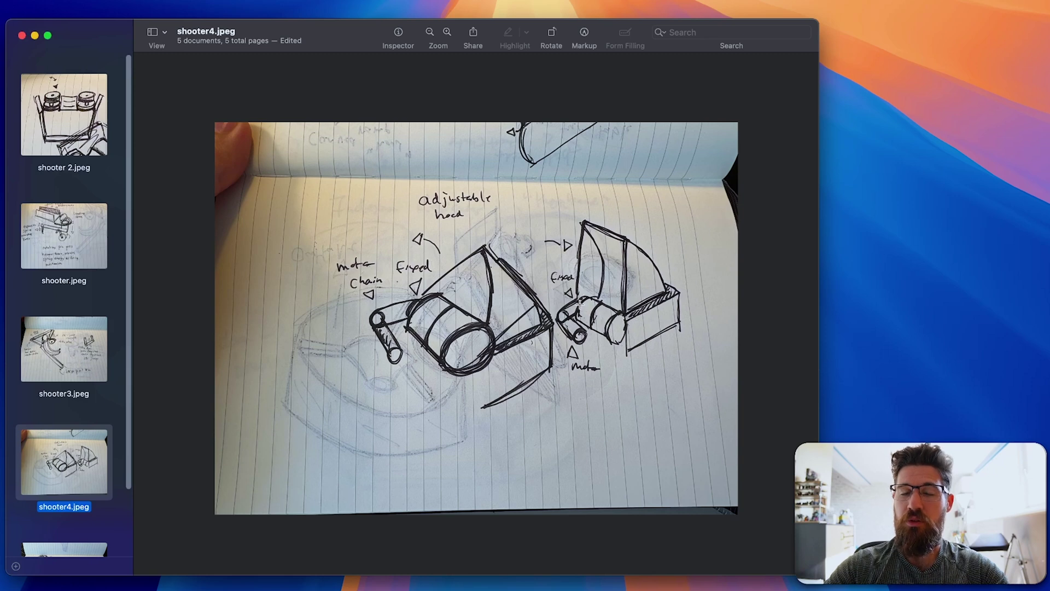
# Step: Review shooters.jpeg, revisit shooter3.jpeg, then step through to the last shooter sketch
pyautogui.press('Down')
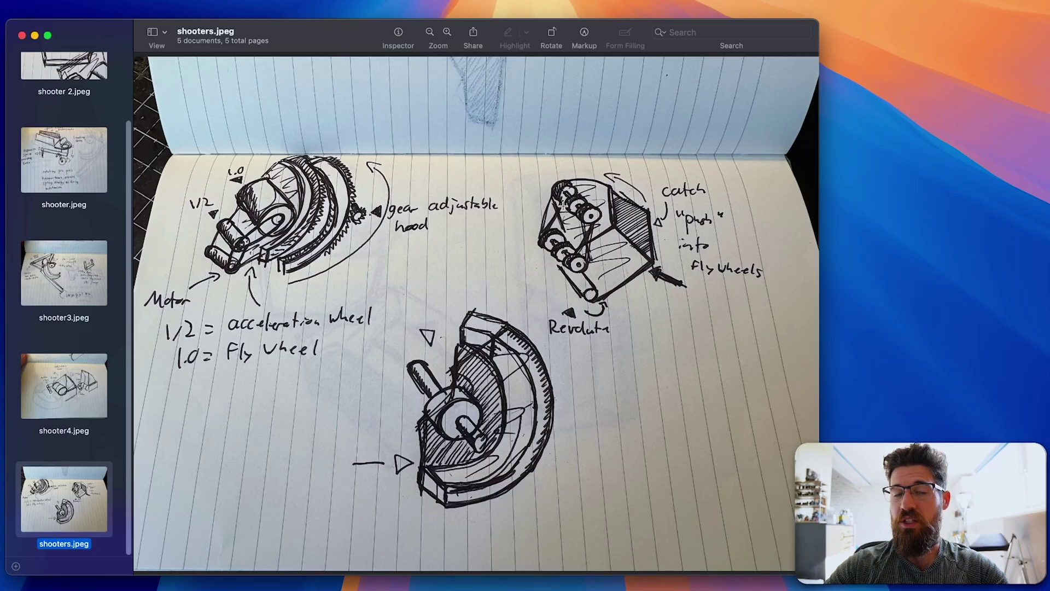
pyautogui.click(539, 239)
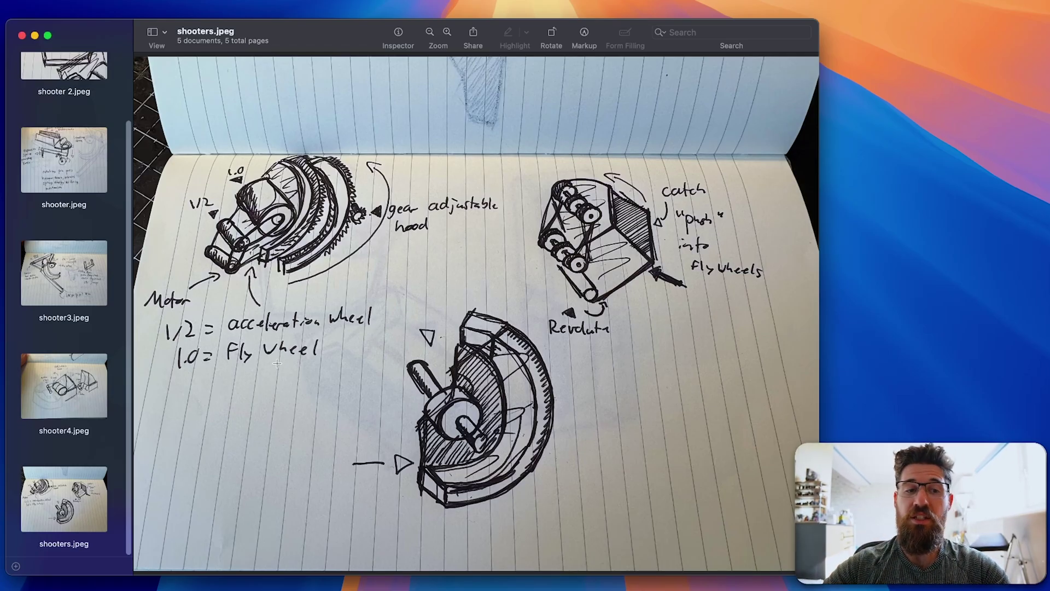
pyautogui.press('Up')
pyautogui.press('Up')
pyautogui.press('Up')
pyautogui.press('Down')
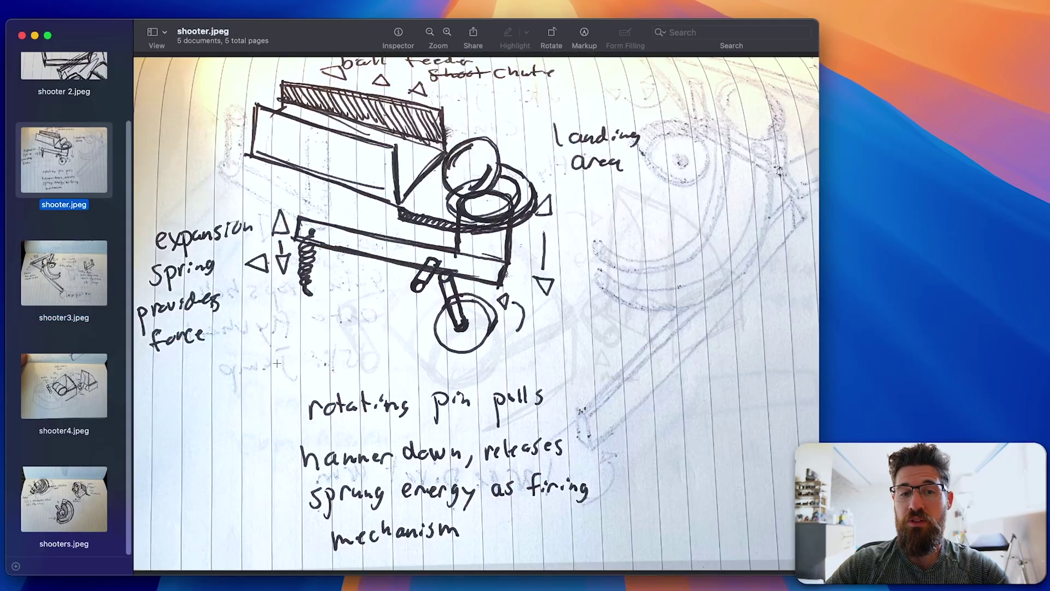
pyautogui.press('Down')
pyautogui.press('Down')
pyautogui.press('Down')
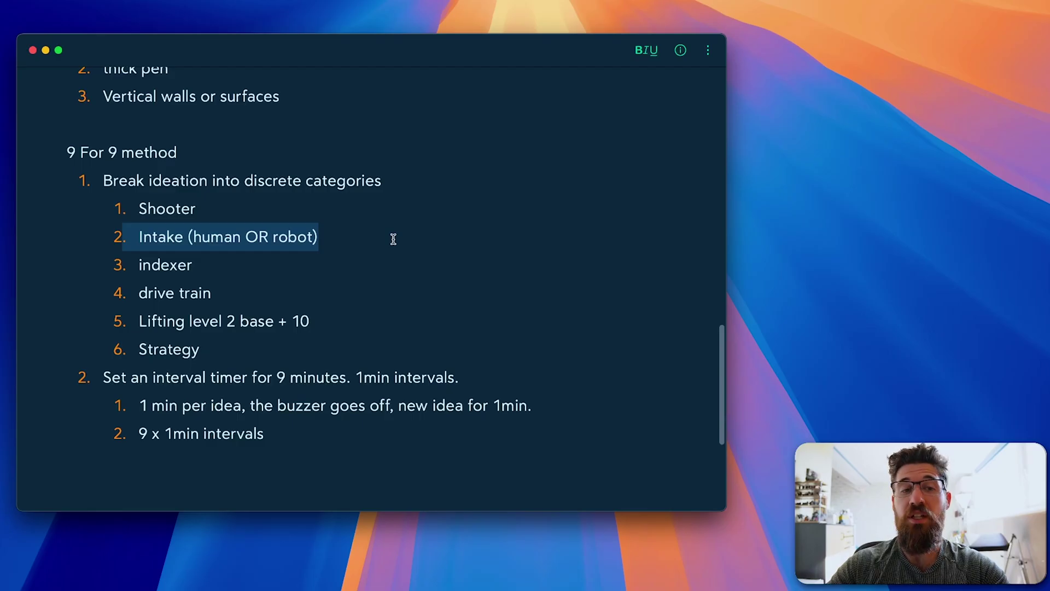
# Step: Select 'Intake (human OR robot)' in the 9 For 9 category list
pyautogui.moveTo(341, 233); pyautogui.dragTo(122, 236)
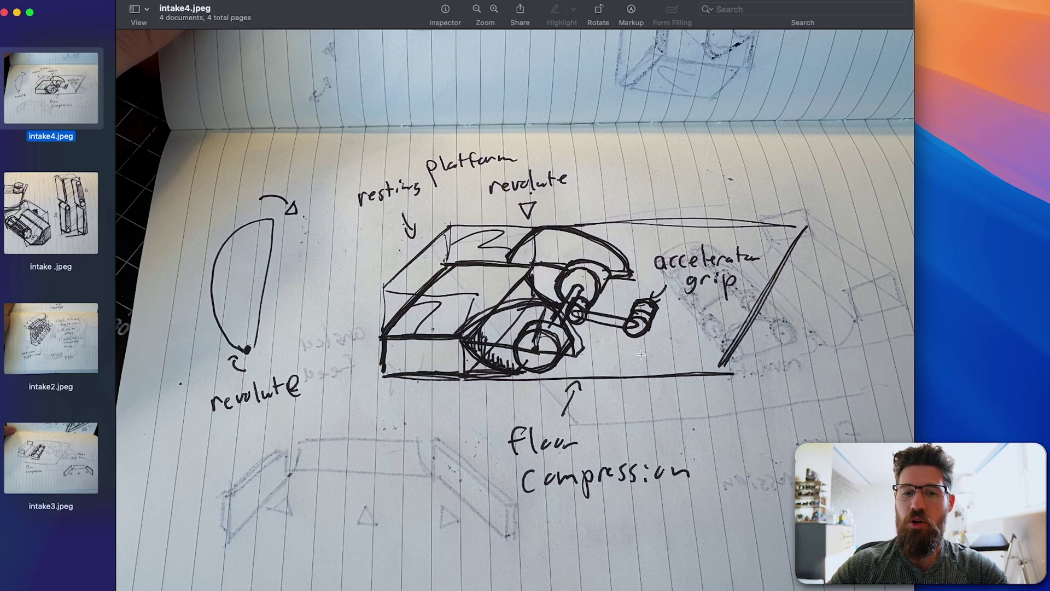
# Step: View the intake .jpeg, intake2.jpeg and intake3.jpeg sketches from Preview's sidebar
pyautogui.click(50, 226)
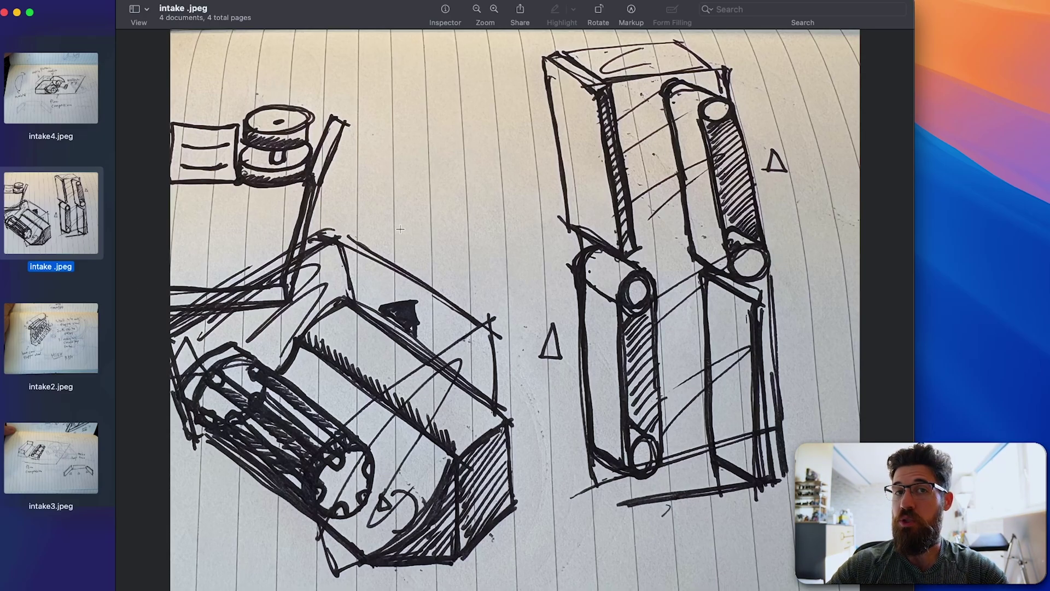
pyautogui.click(47, 335)
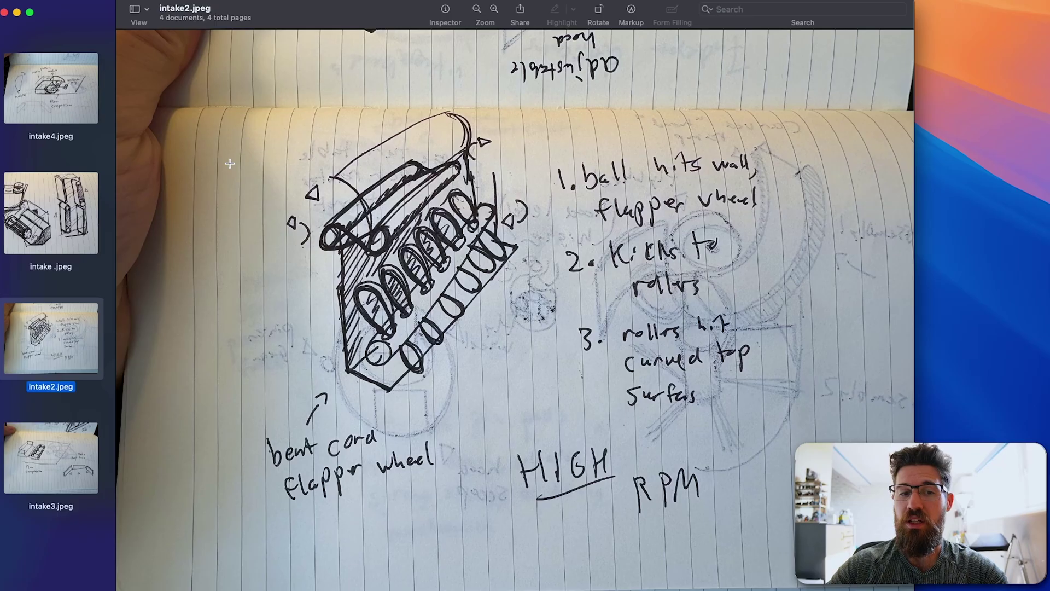
pyautogui.click(65, 451)
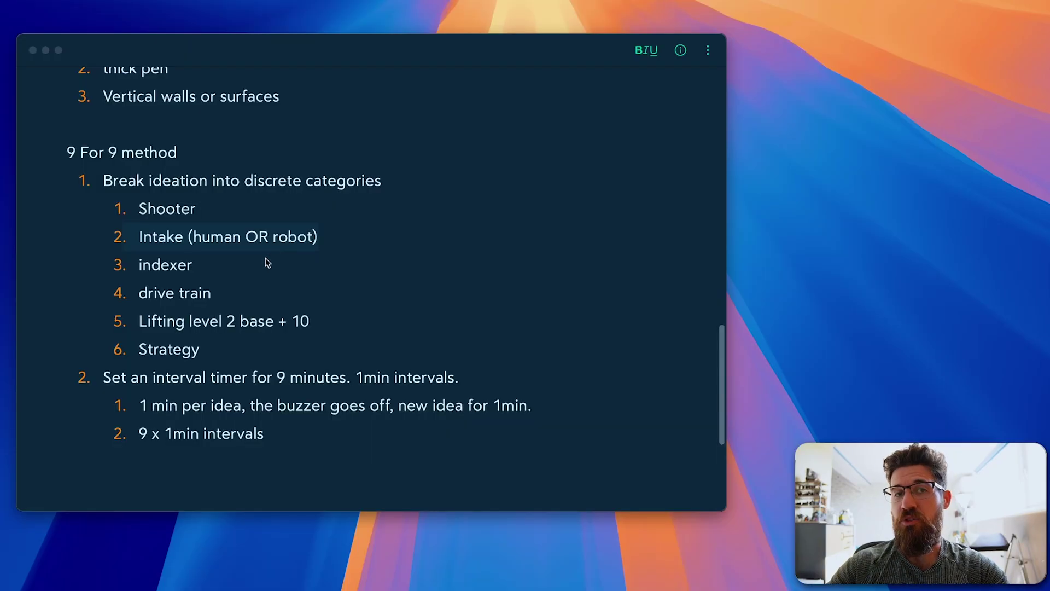
# Step: Select the word 'indexer' in the note's 9 For 9 category list
pyautogui.click(213, 265)
pyautogui.moveTo(213, 265); pyautogui.dragTo(130, 265)
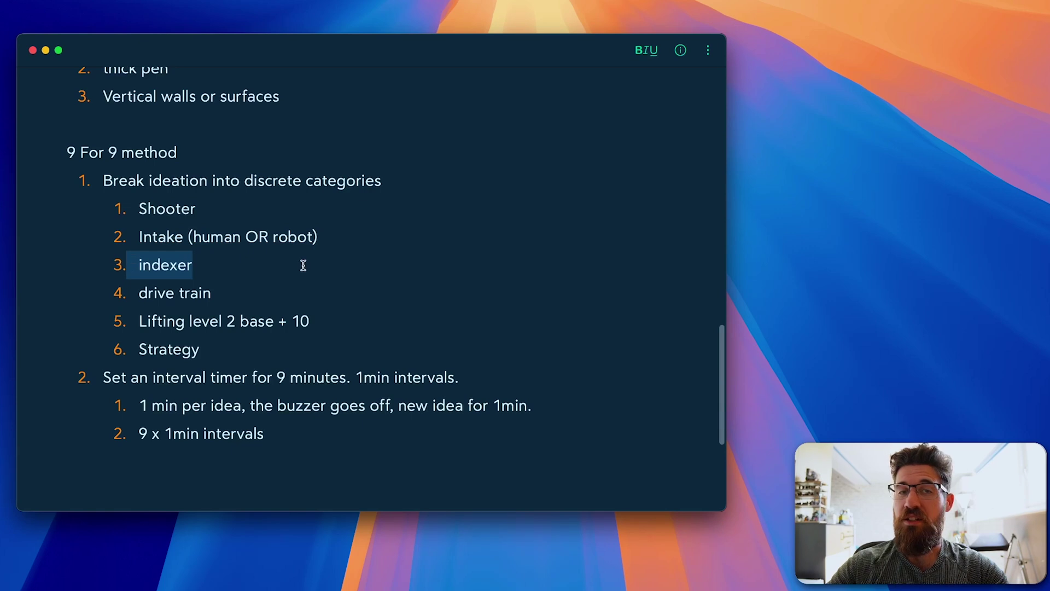
pyautogui.moveTo(302, 265); pyautogui.dragTo(131, 266)
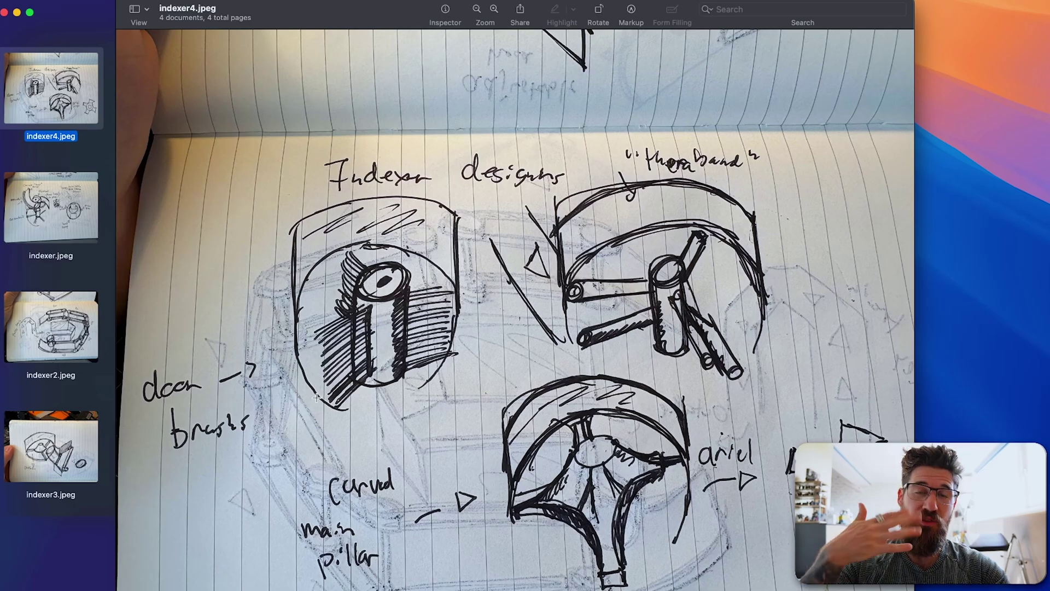
# Step: Page through the indexer.jpeg, indexer2.jpeg and indexer3.jpeg sketches in Preview
pyautogui.press('Down')
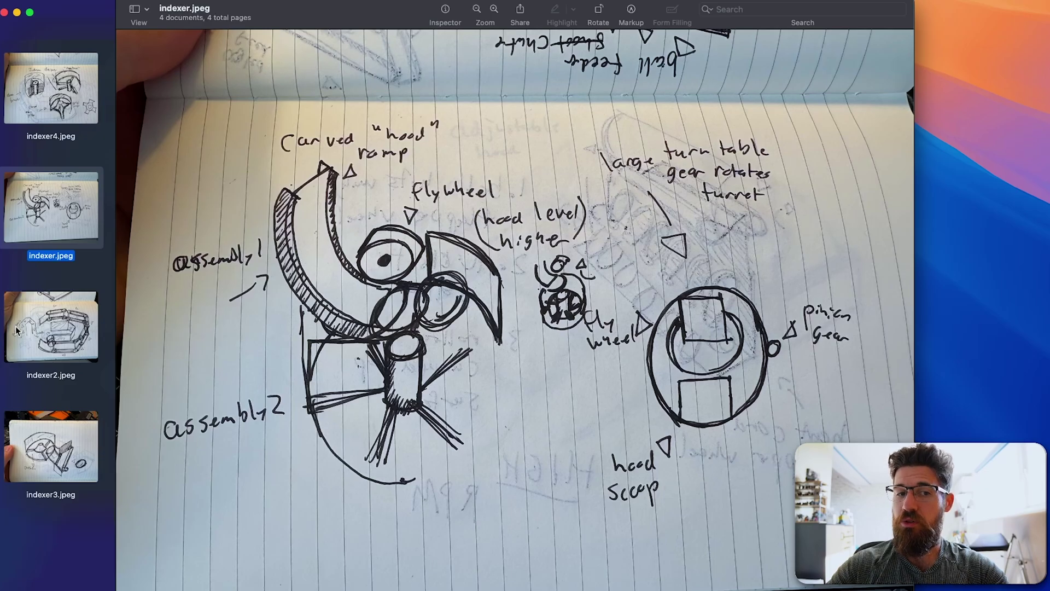
pyautogui.click(80, 327)
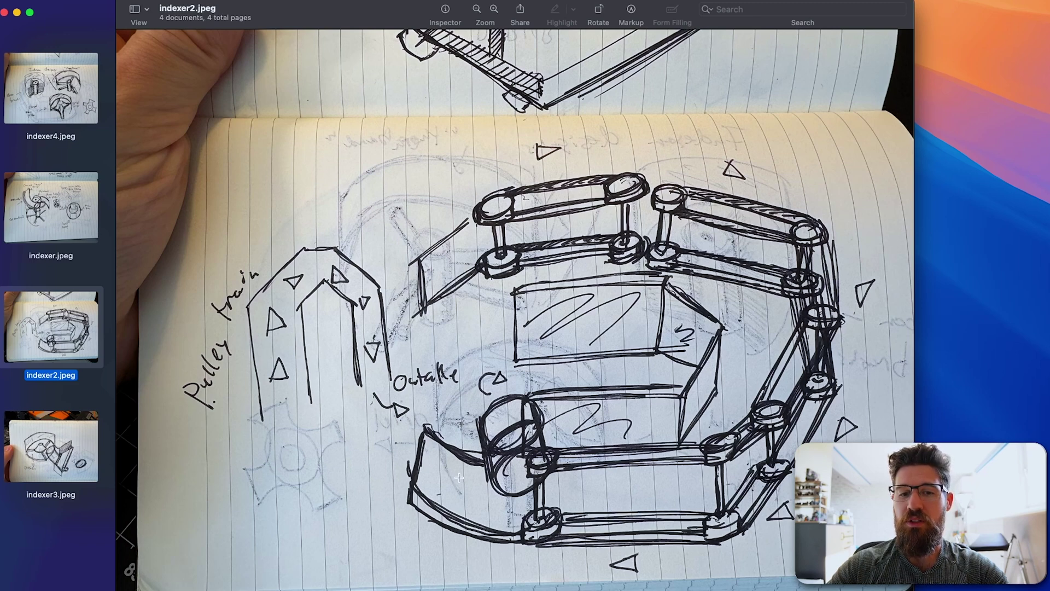
pyautogui.click(44, 468)
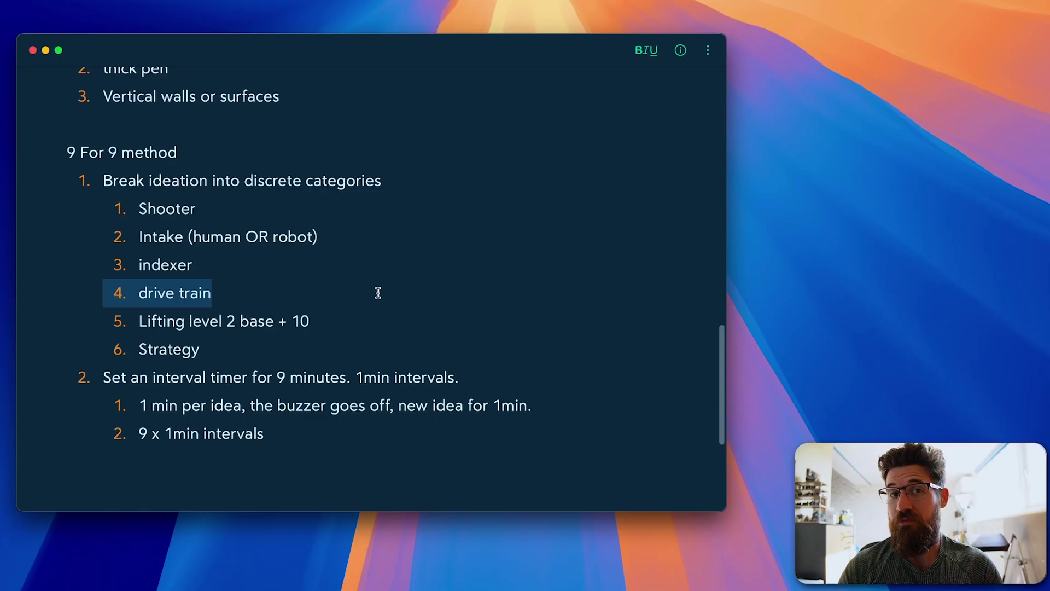
# Step: Place the cursor at the end of item 5, 'Lifting level 2 base + 10', in the Bear list
pyautogui.click(327, 325)
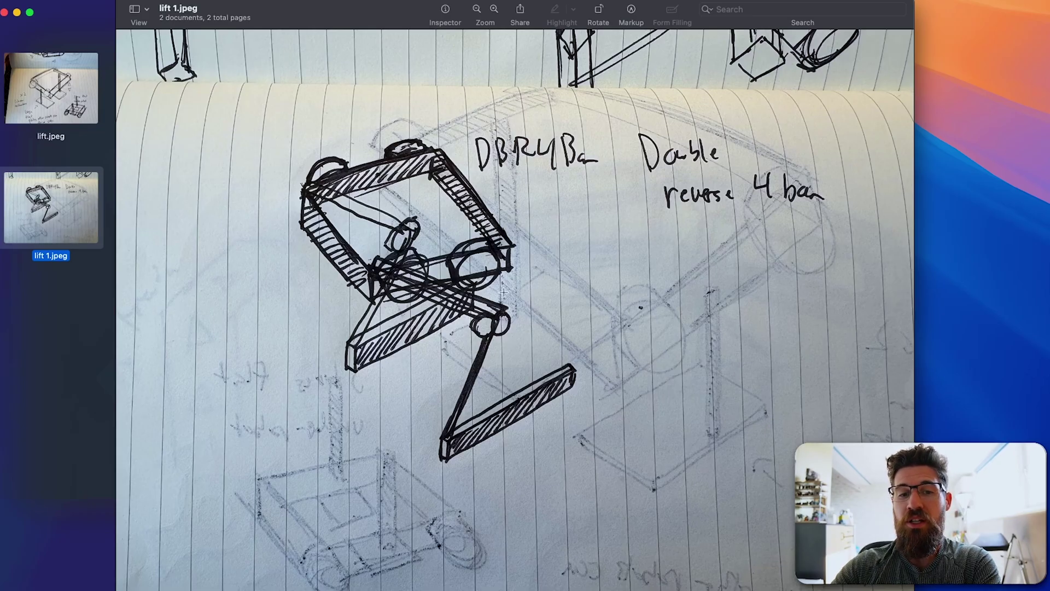
# Step: View the lift.jpeg sketch of a linear-actuator lift with drive-over flat plates
pyautogui.click(58, 84)
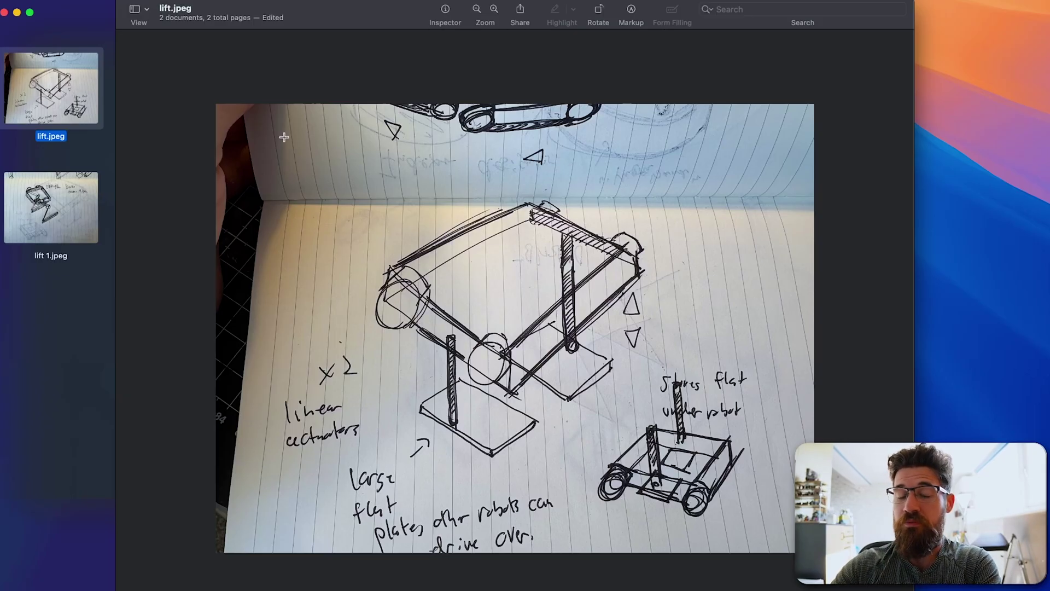
# Step: Hide Preview and select 'Strategy' on item 6 of the 9 For 9 list
pyautogui.click(5, 13)
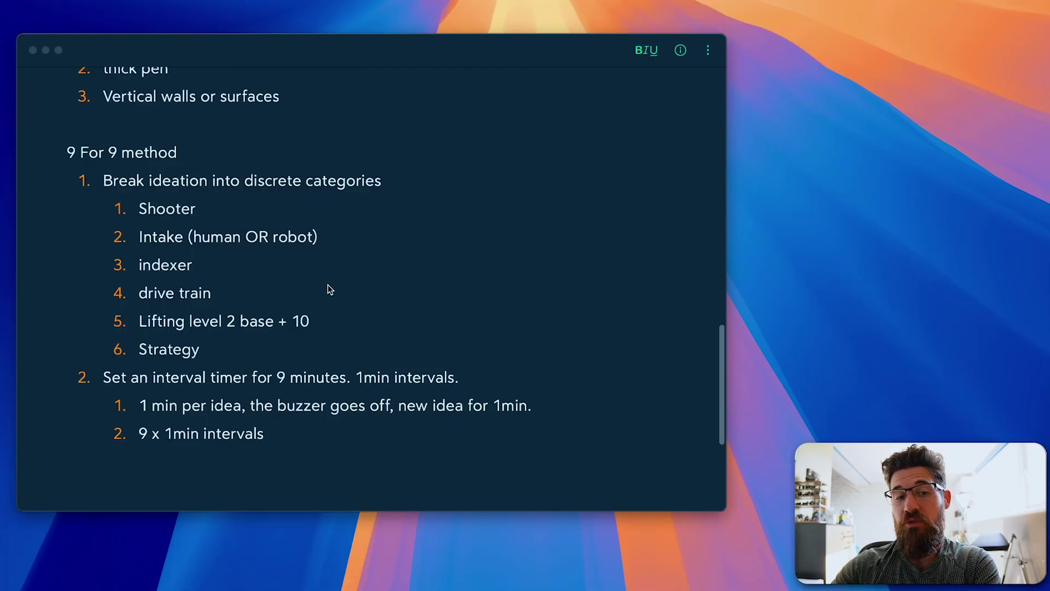
pyautogui.hotkey('shift', 'Down')
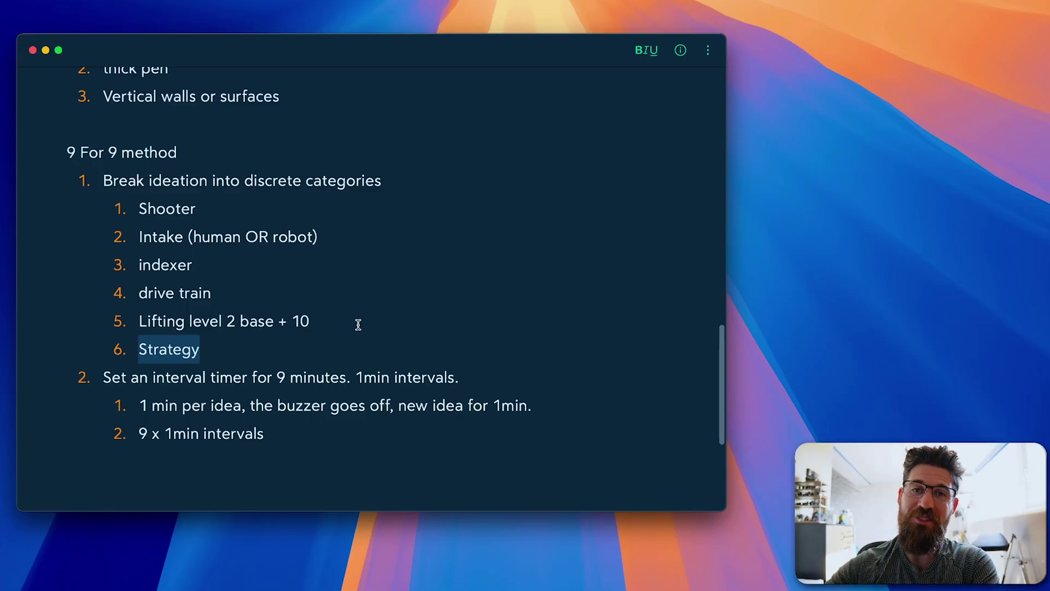
pyautogui.scroll(5, 323, 292)
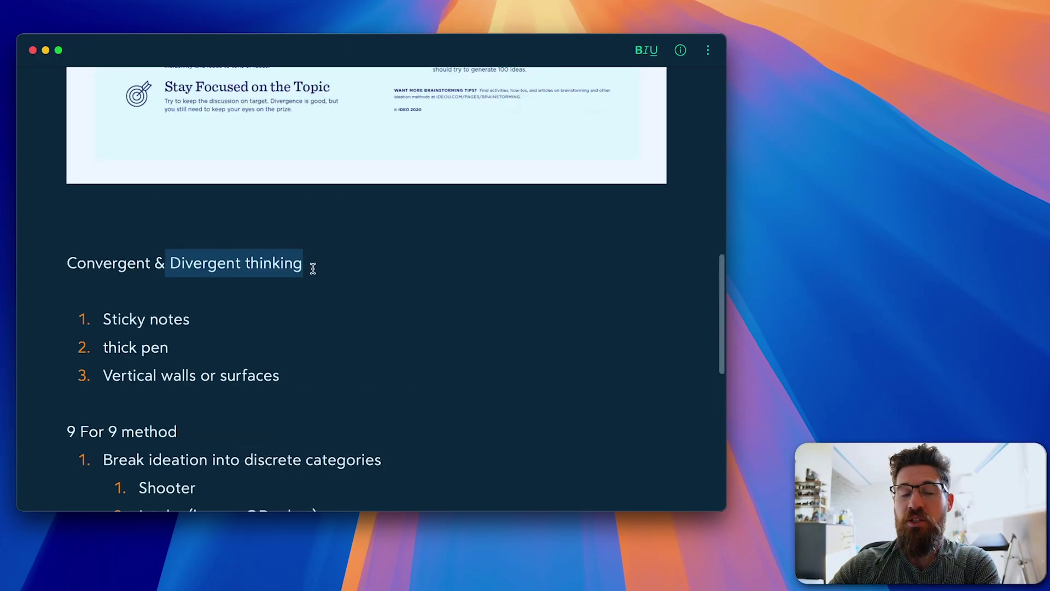
# Step: Start a line under 'Convergent & Divergent thinking' for 'group stick notes by Theme', correcting typos
pyautogui.doubleClick(209, 262)
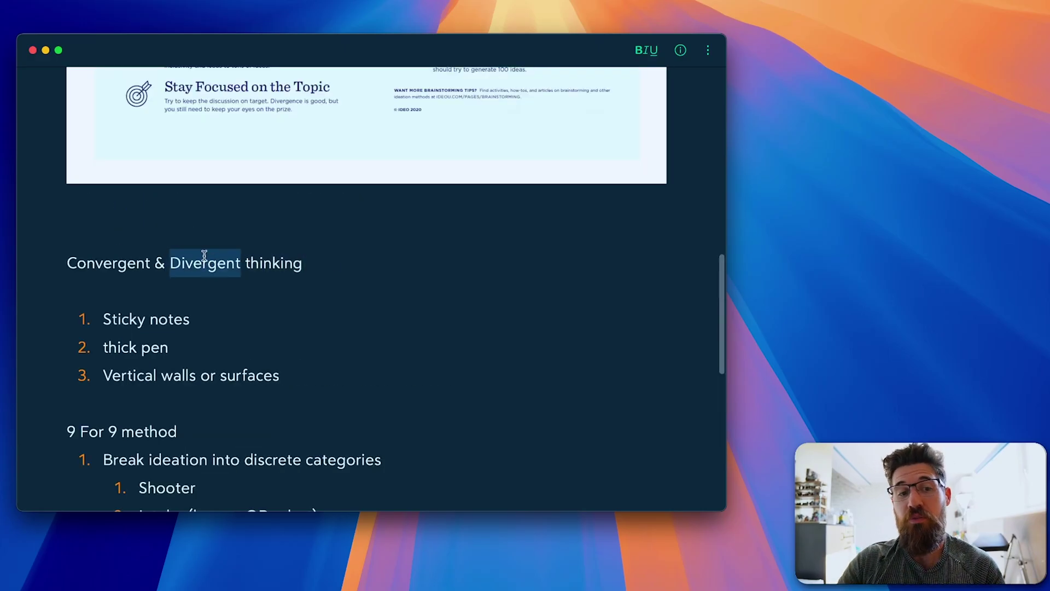
pyautogui.doubleClick(110, 263)
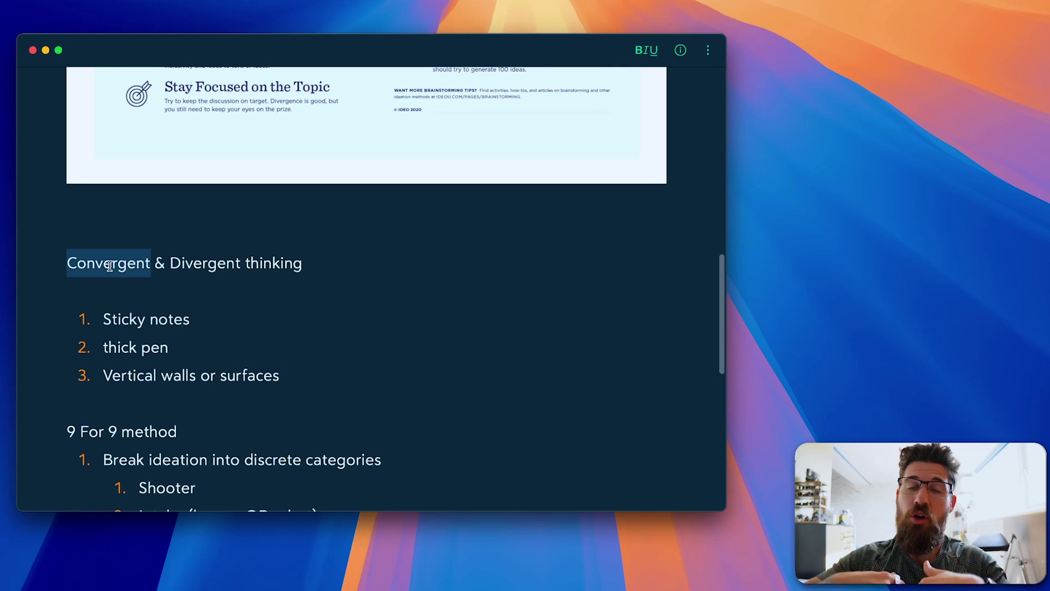
pyautogui.click(341, 263)
pyautogui.press('Return')
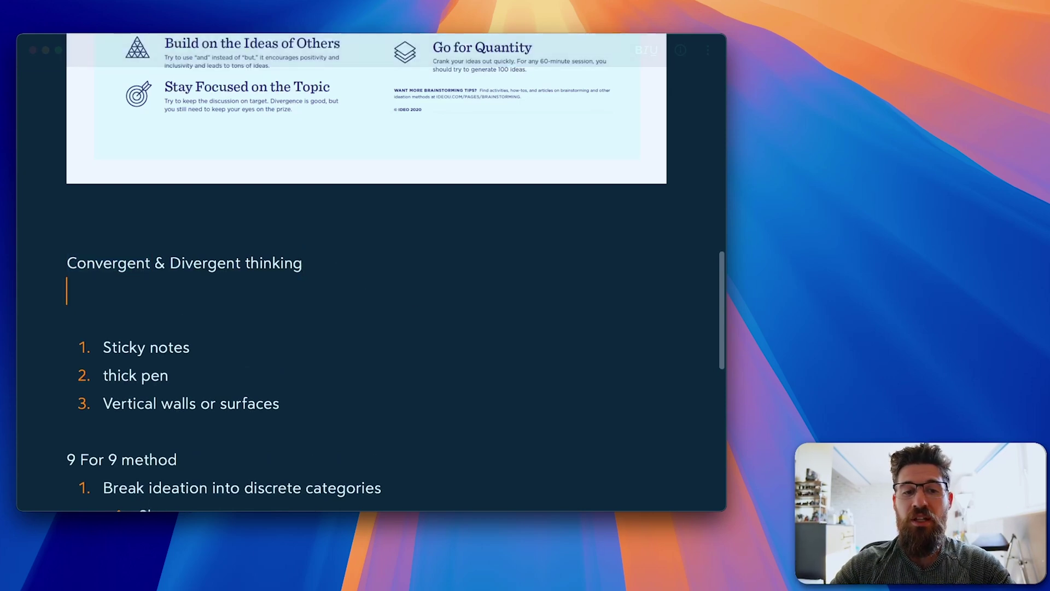
pyautogui.write('- group thi')
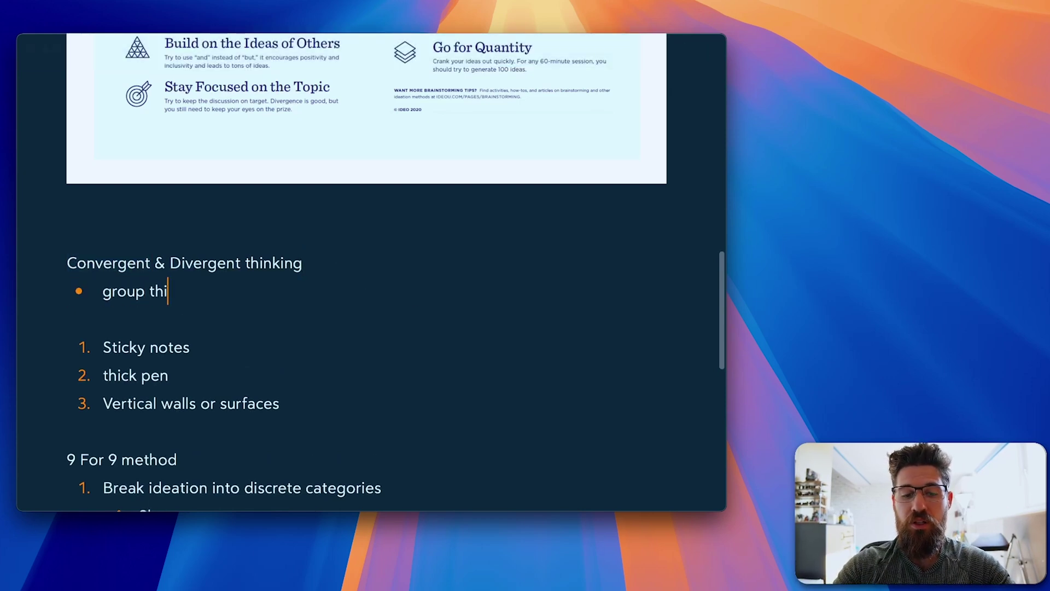
pyautogui.press('BackSpace')
pyautogui.press('BackSpace')
pyautogui.write('s')
pyautogui.press('BackSpace')
pyautogui.write('stick note')
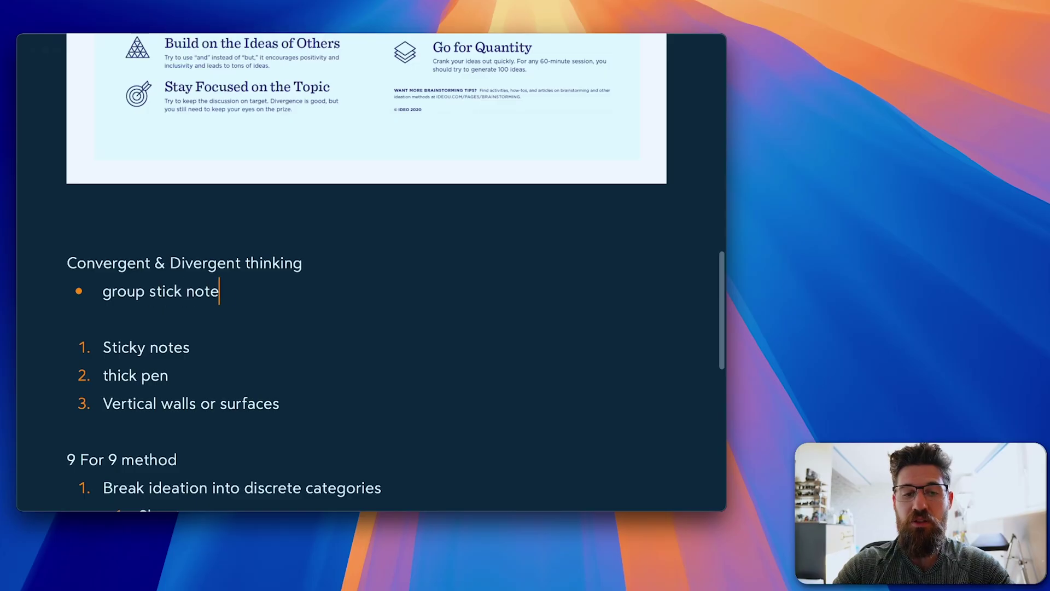
pyautogui.write('s by Theme')
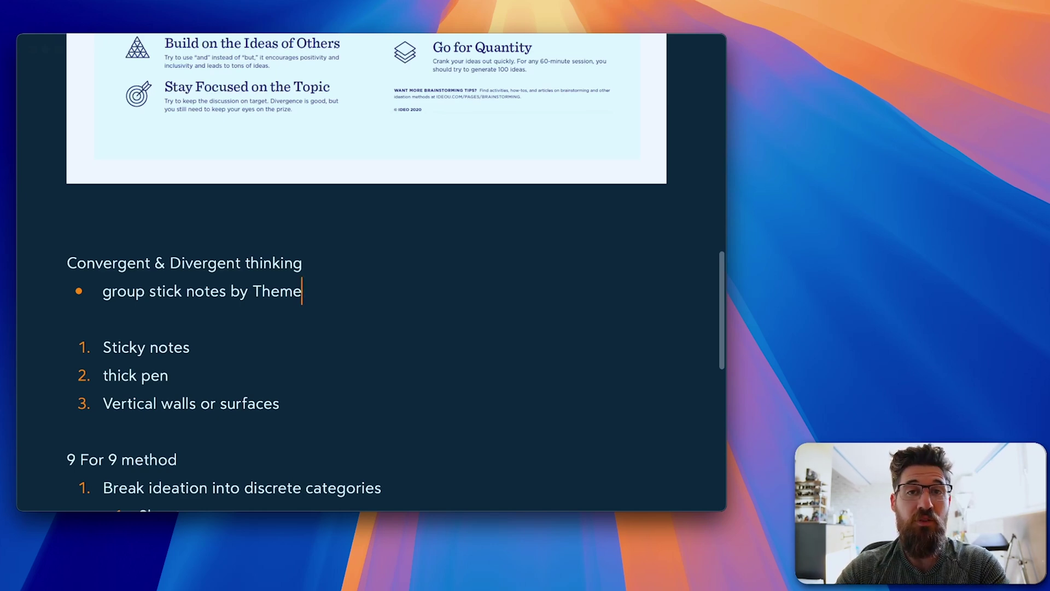
pyautogui.scroll(-2, 353, 192)
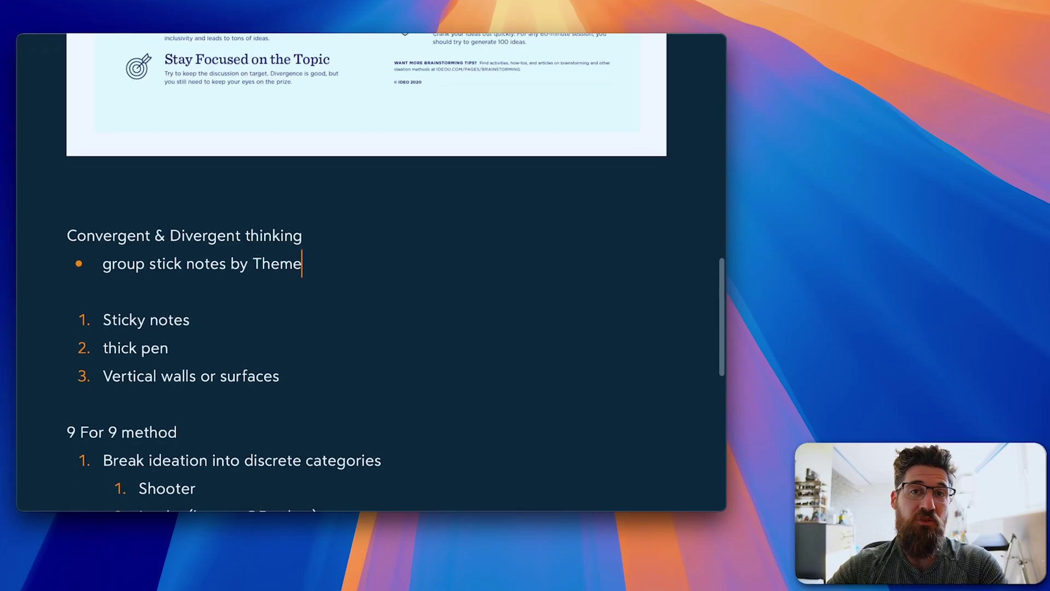
pyautogui.scroll(3, 334, 277)
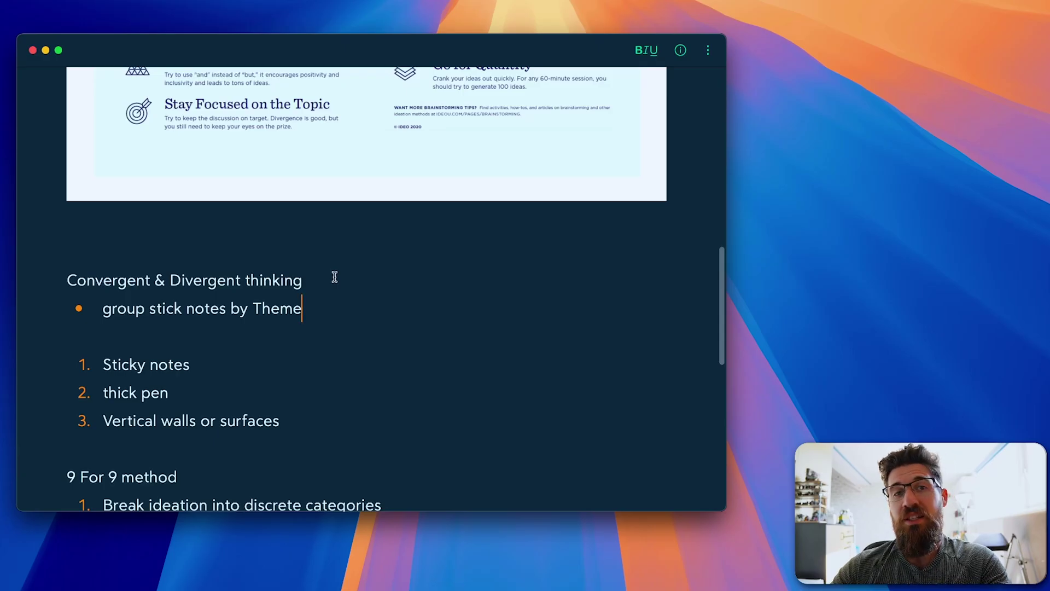
pyautogui.scroll(3, 335, 278)
pyautogui.scroll(2, 334, 278)
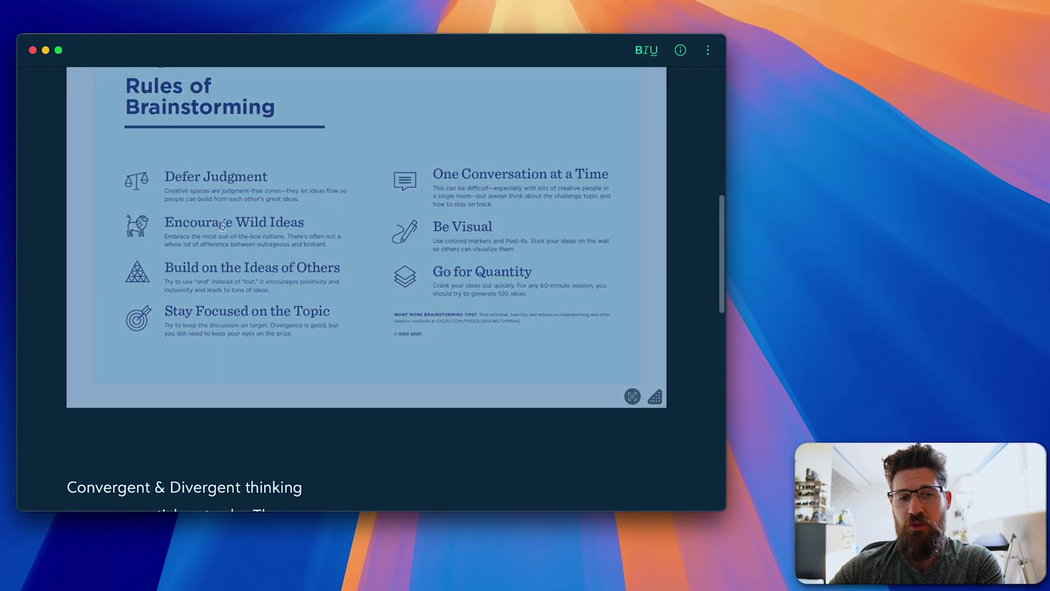
pyautogui.click(40, 229)
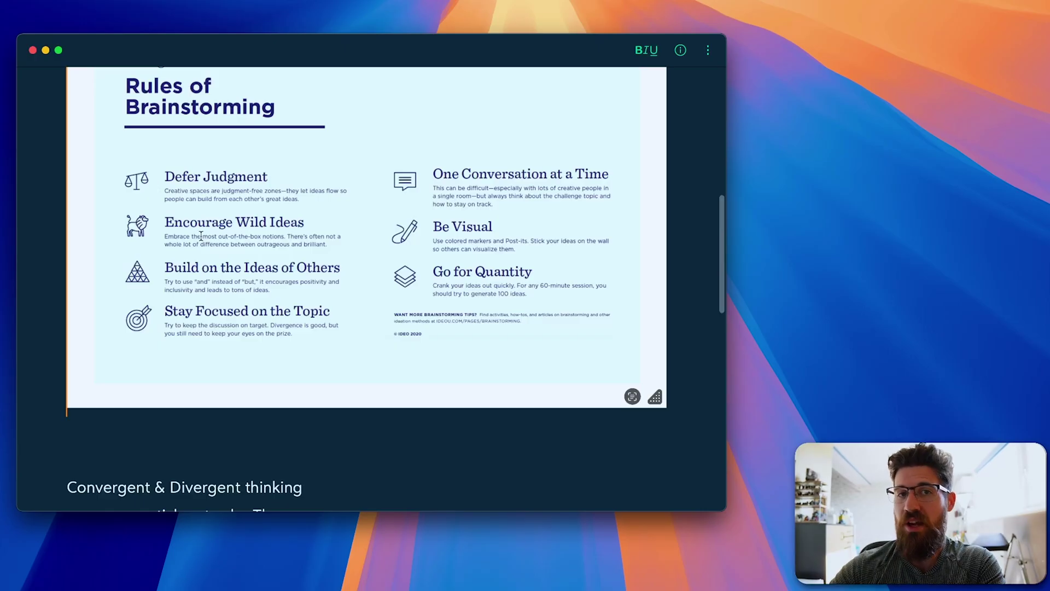
pyautogui.scroll(-1, 200, 237)
pyautogui.scroll(-3, 212, 207)
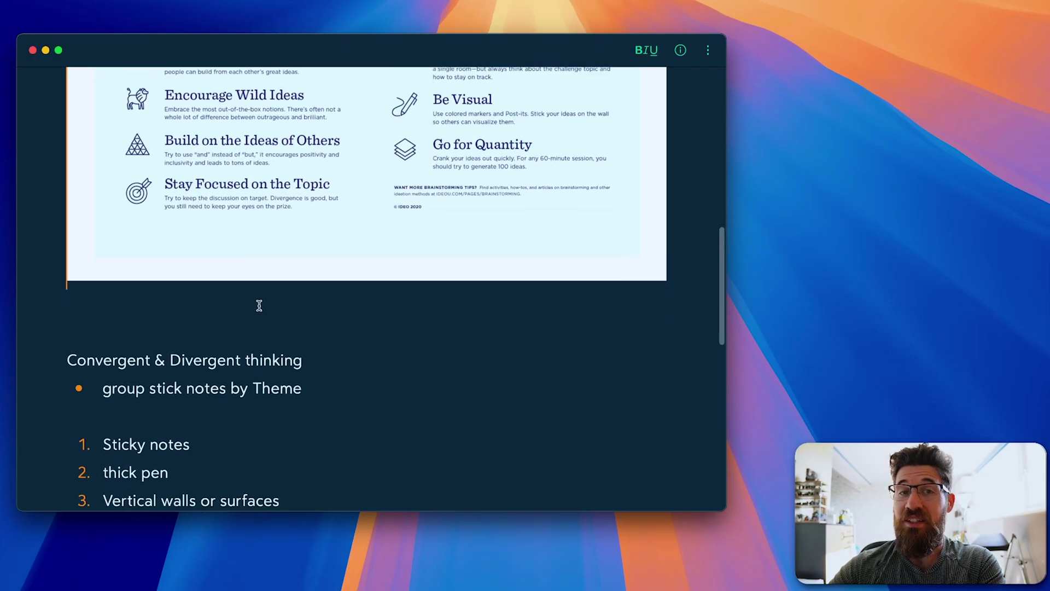